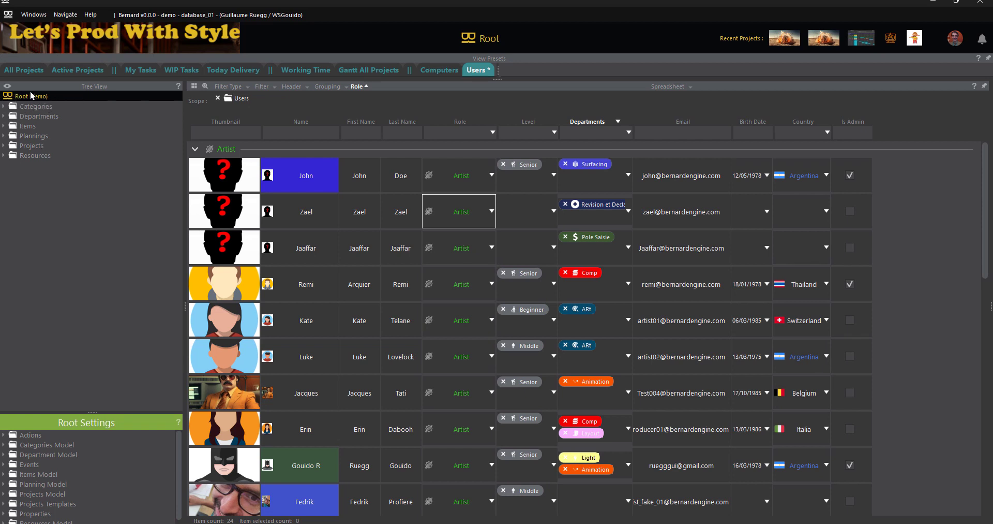
Step: Expand the custom categories in the tree down to the list of roles under Role
{"action": "left_click", "coordinate": [4, 107]}
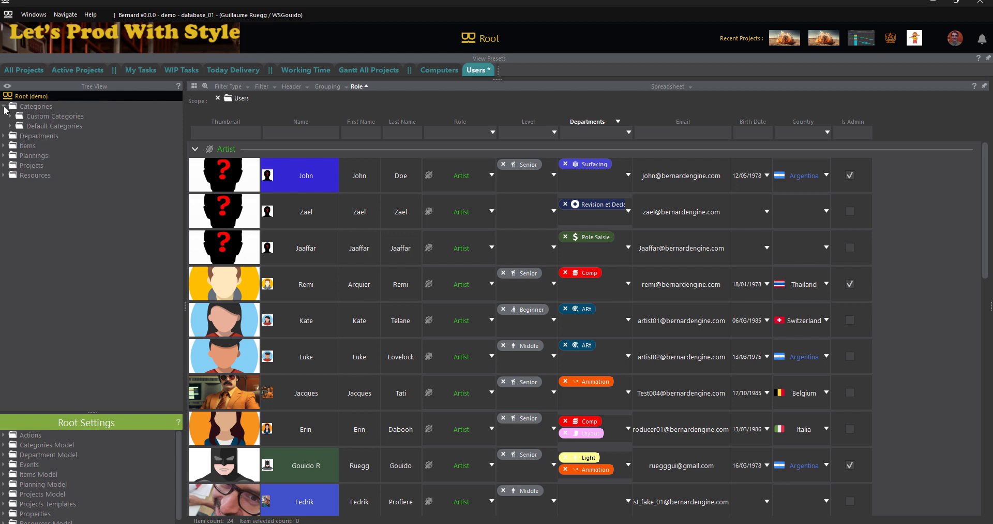
{"action": "left_click", "coordinate": [10, 116]}
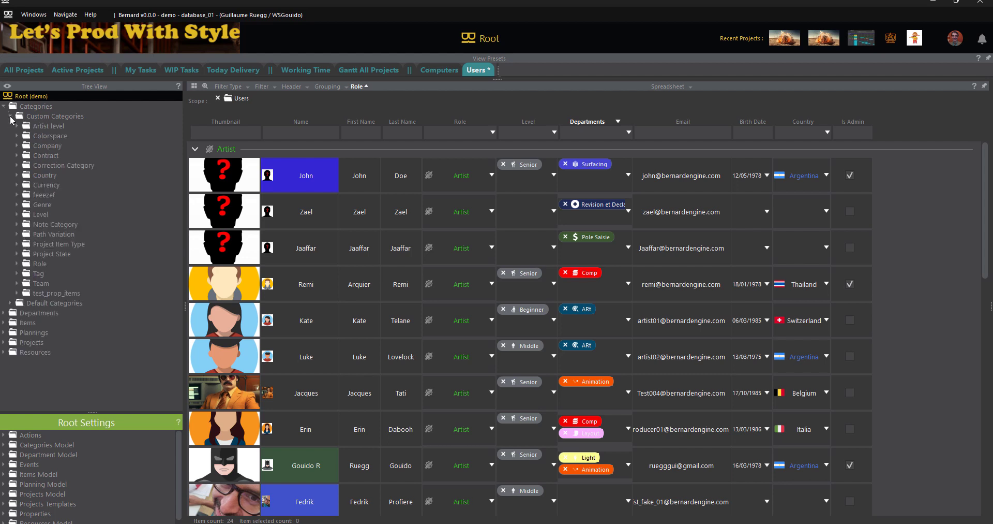
{"action": "left_click", "coordinate": [17, 264]}
{"action": "scroll", "coordinate": [64, 352], "scroll_direction": "down", "scroll_amount": 4}
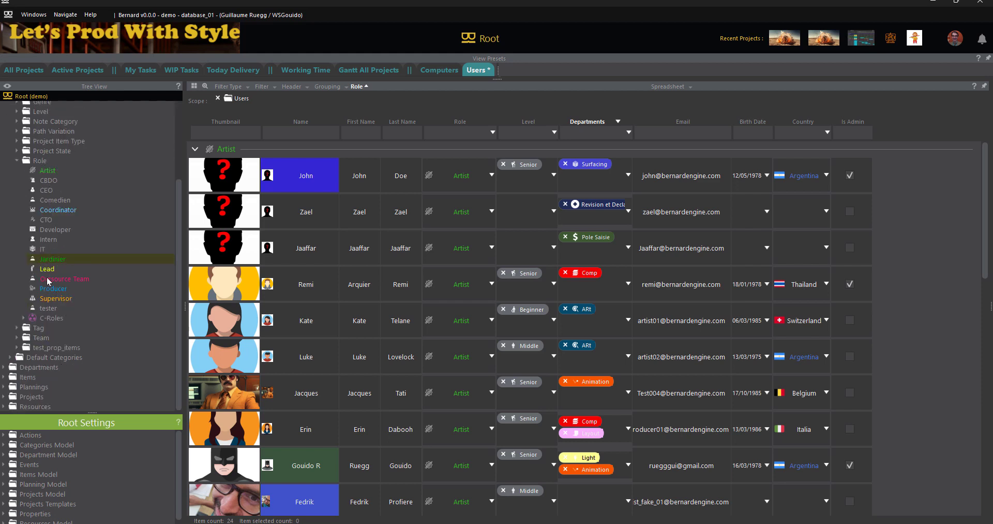
{"action": "right_click", "coordinate": [40, 162]}
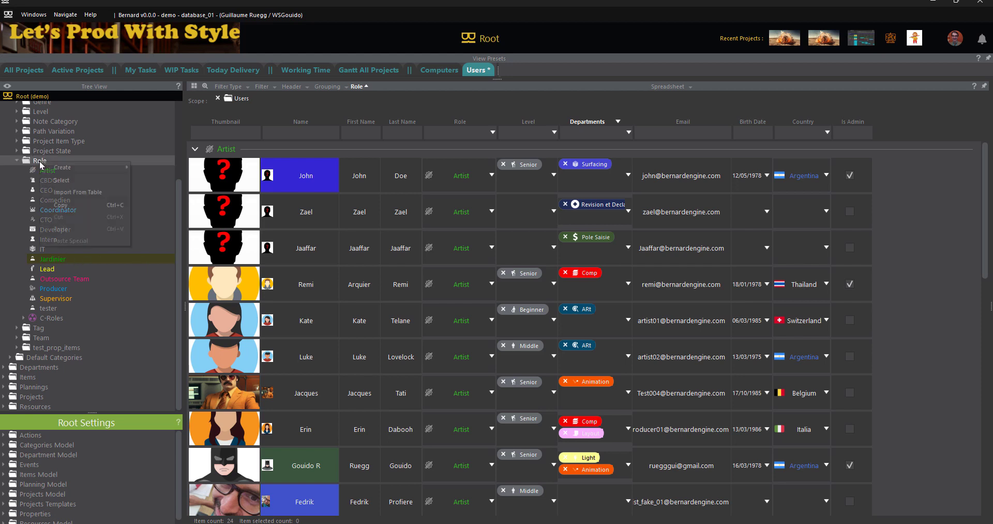
{"action": "mouse_move", "coordinate": [86, 167]}
{"action": "left_click", "coordinate": [154, 166]}
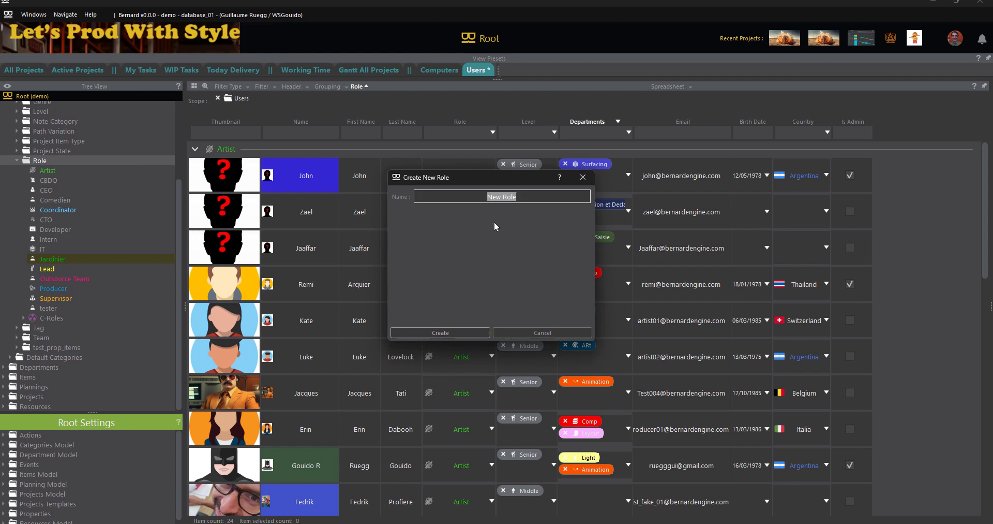
{"action": "left_click", "coordinate": [551, 334]}
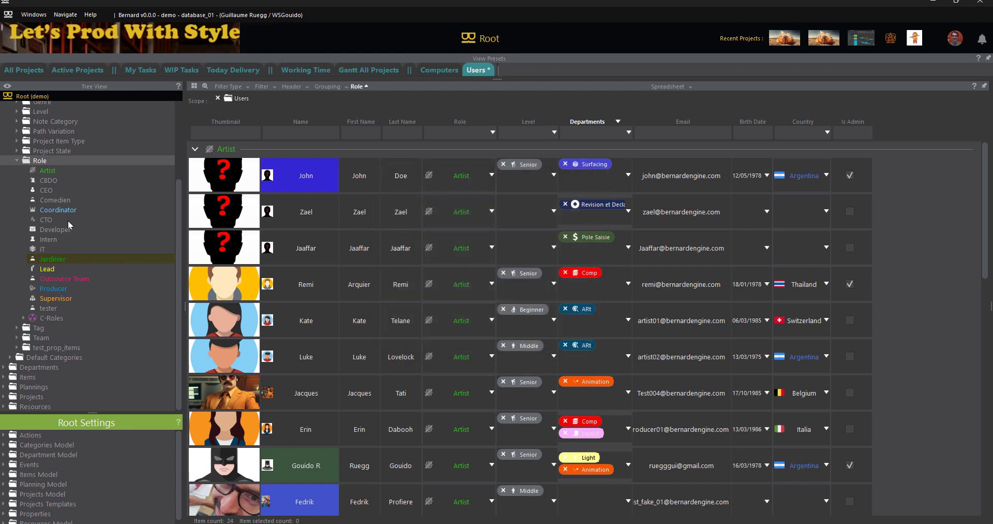
Step: Show the properties of the Jardinier role beside the spreadsheet and rename the role to Sales
{"action": "left_click", "coordinate": [63, 260]}
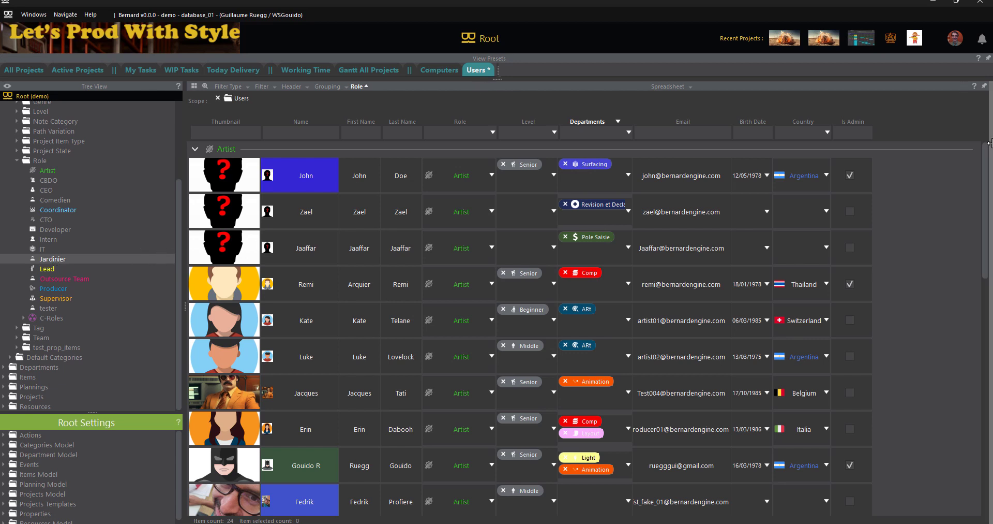
{"action": "left_click_drag", "start_coordinate": [989, 143], "coordinate": [766, 148]}
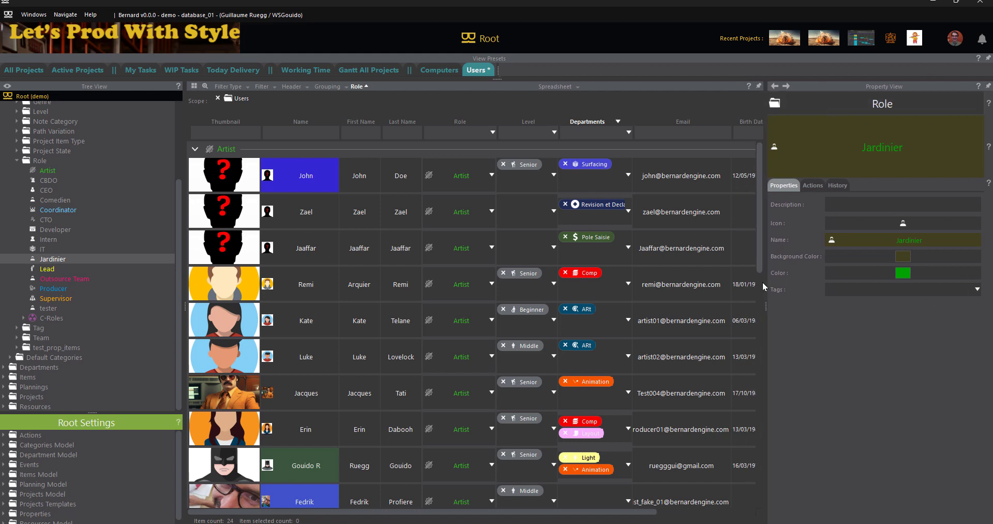
{"action": "left_click_drag", "start_coordinate": [763, 287], "coordinate": [769, 310]}
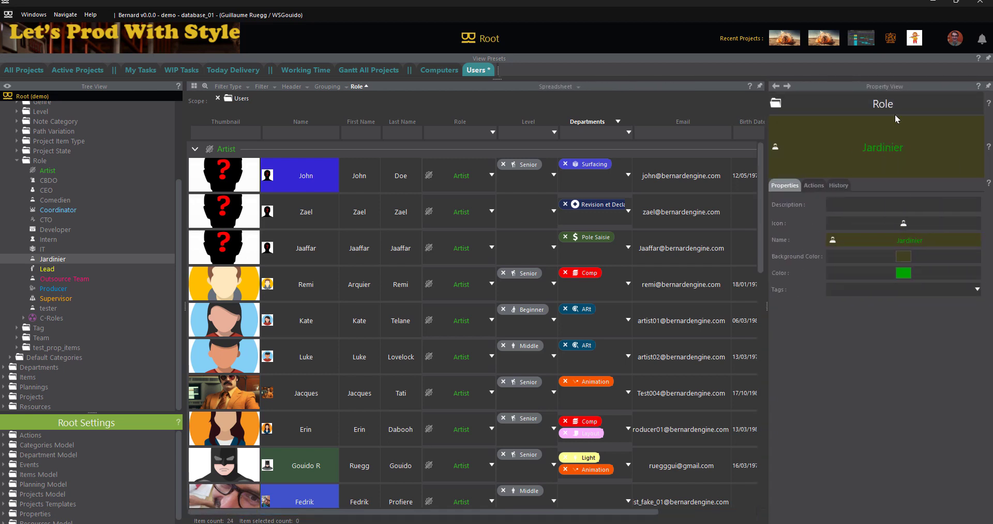
{"action": "double_click", "coordinate": [897, 147]}
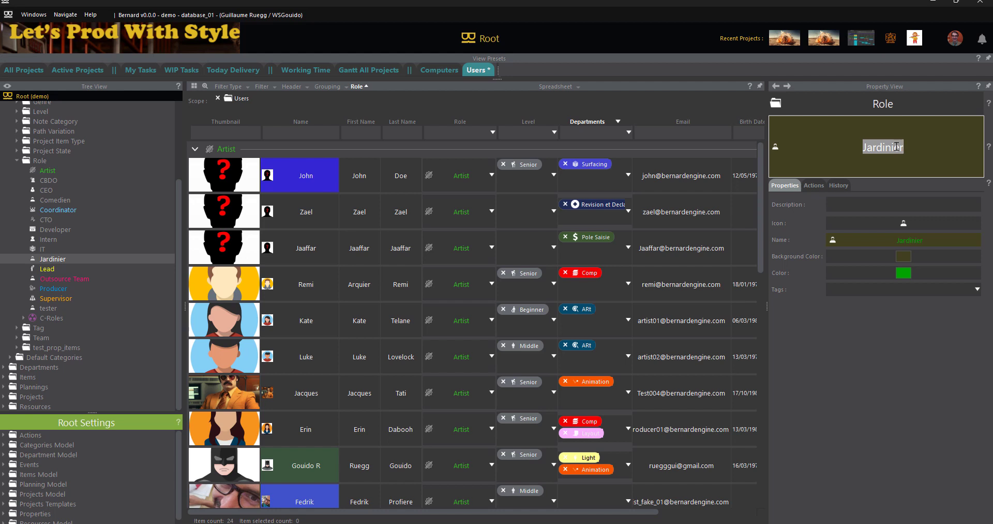
{"action": "type", "text": "S"}
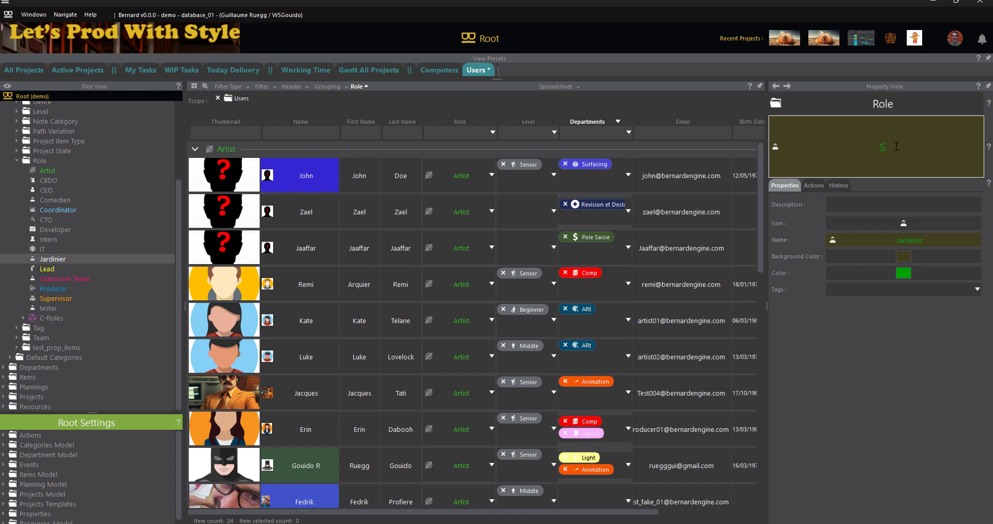
{"action": "type", "text": "ales"}
{"action": "key", "text": "Return"}
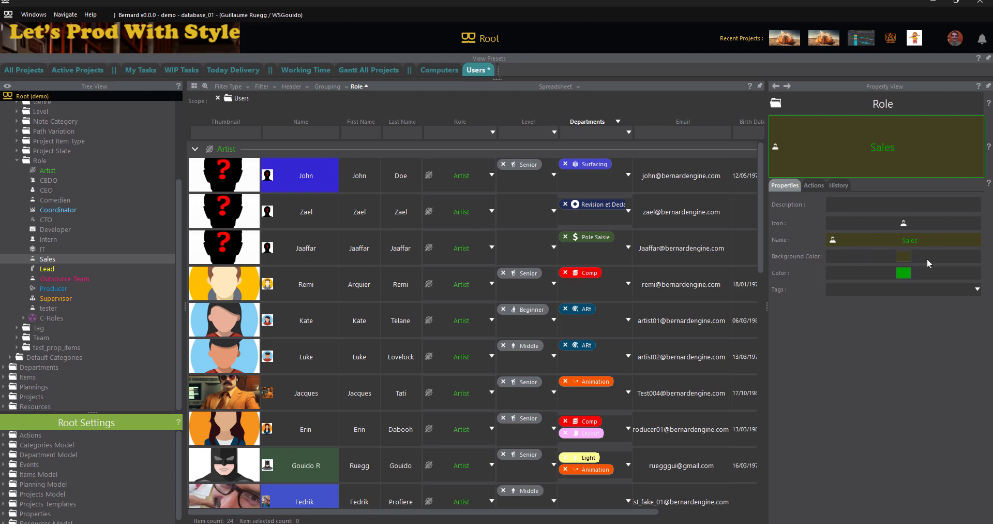
Step: Set the Sales role's text color to bright yellow and its background color to light blue #55aaff
{"action": "left_click", "coordinate": [904, 272]}
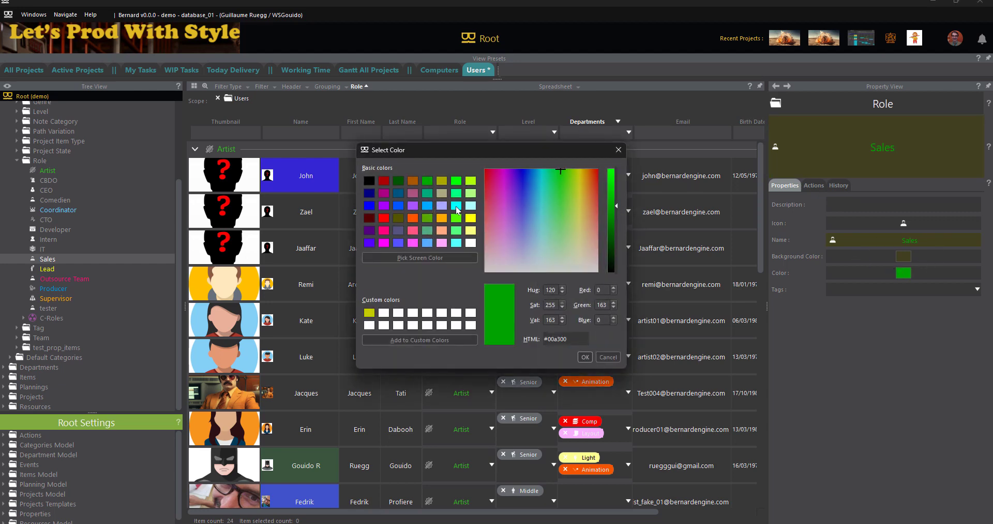
{"action": "left_click", "coordinate": [471, 217]}
{"action": "left_click", "coordinate": [585, 357]}
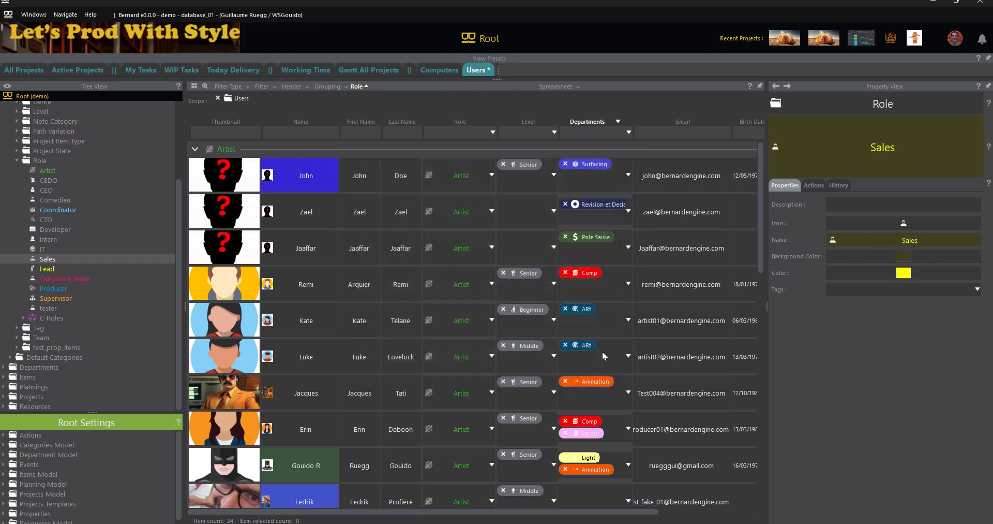
{"action": "left_click", "coordinate": [903, 257]}
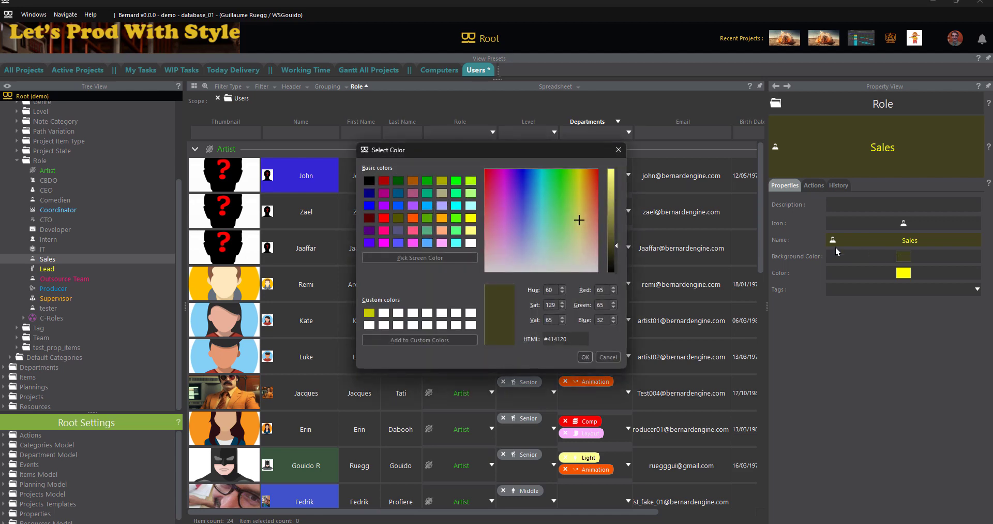
{"action": "left_click", "coordinate": [429, 243]}
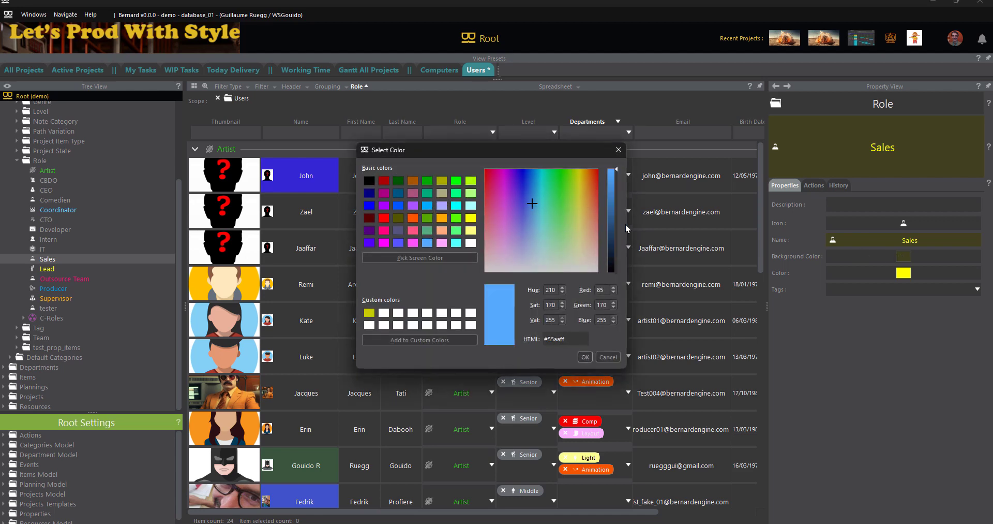
{"action": "left_click", "coordinate": [584, 356]}
{"action": "left_click", "coordinate": [47, 269]}
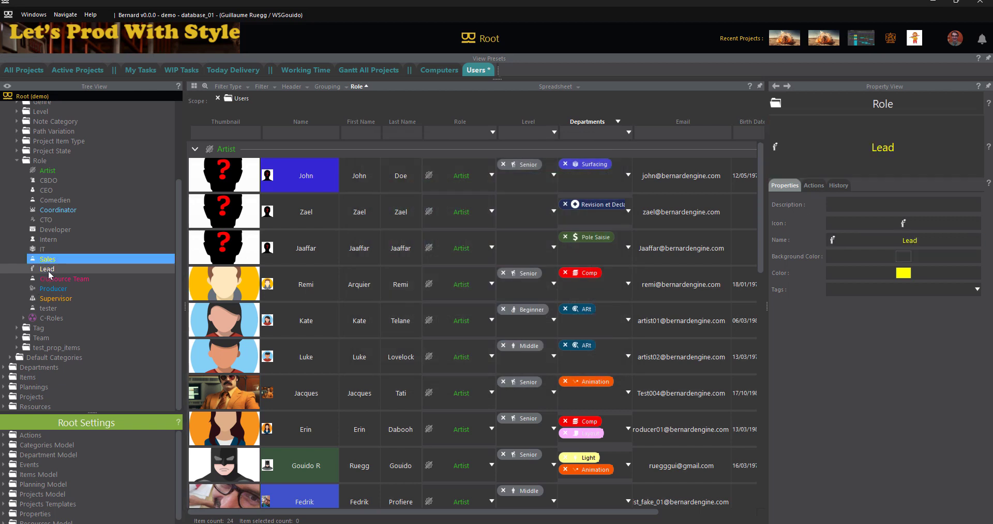
{"action": "left_click", "coordinate": [74, 257]}
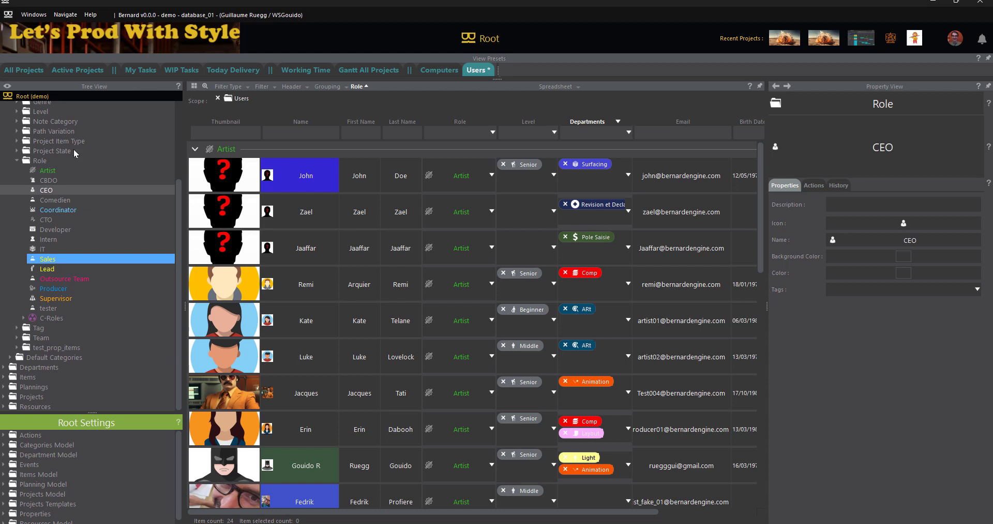
Step: Open the Sales role's permissions in the Bernard settings and enlarge the settings window to fit the whole list
{"action": "left_click", "coordinate": [32, 15]}
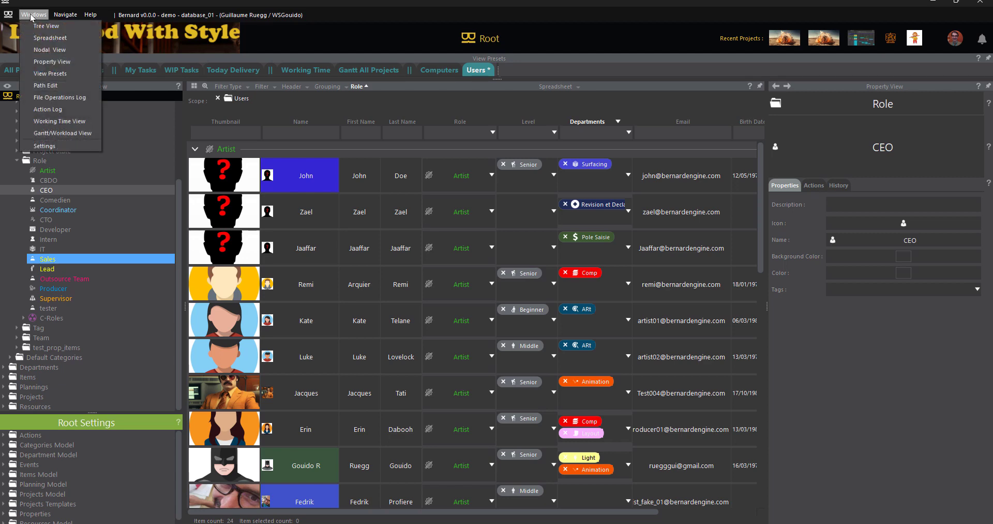
{"action": "left_click", "coordinate": [45, 146]}
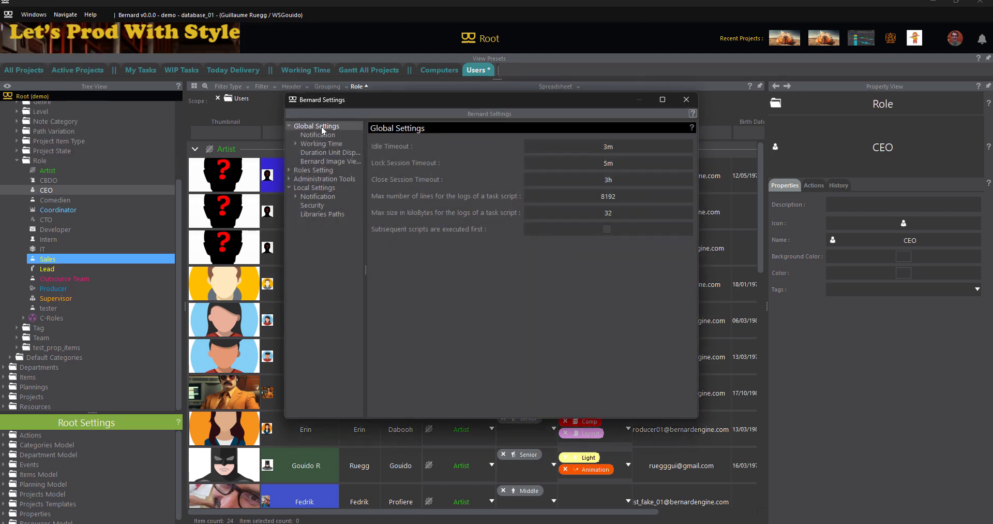
{"action": "left_click", "coordinate": [312, 171]}
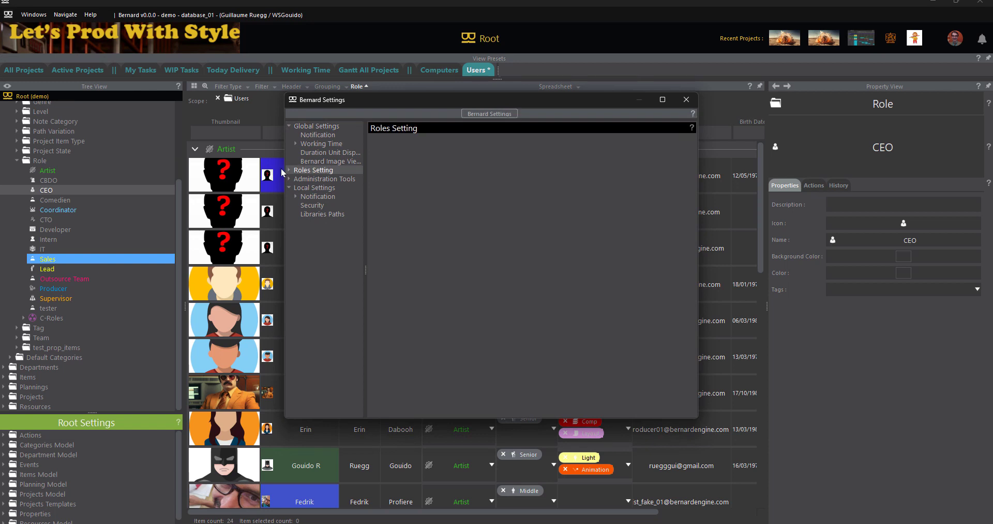
{"action": "left_click", "coordinate": [290, 168]}
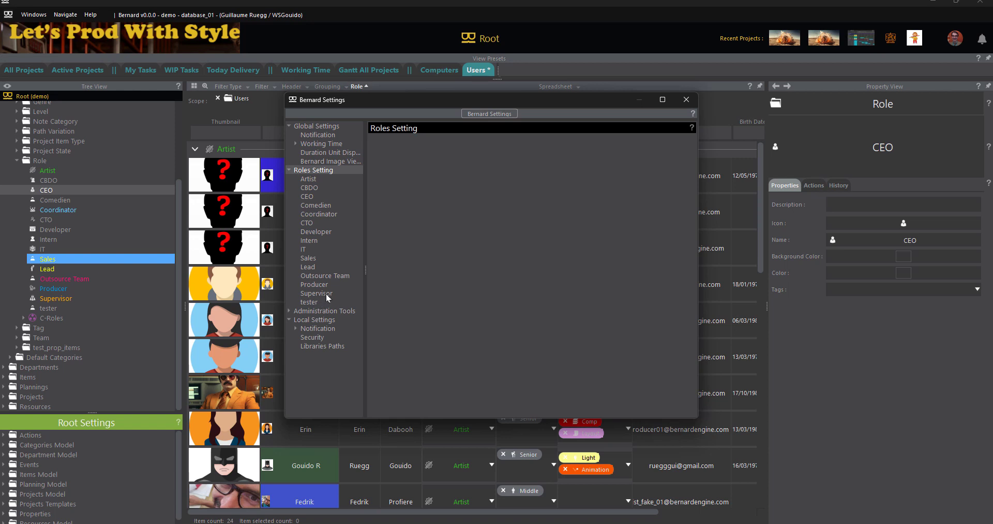
{"action": "left_click", "coordinate": [309, 259]}
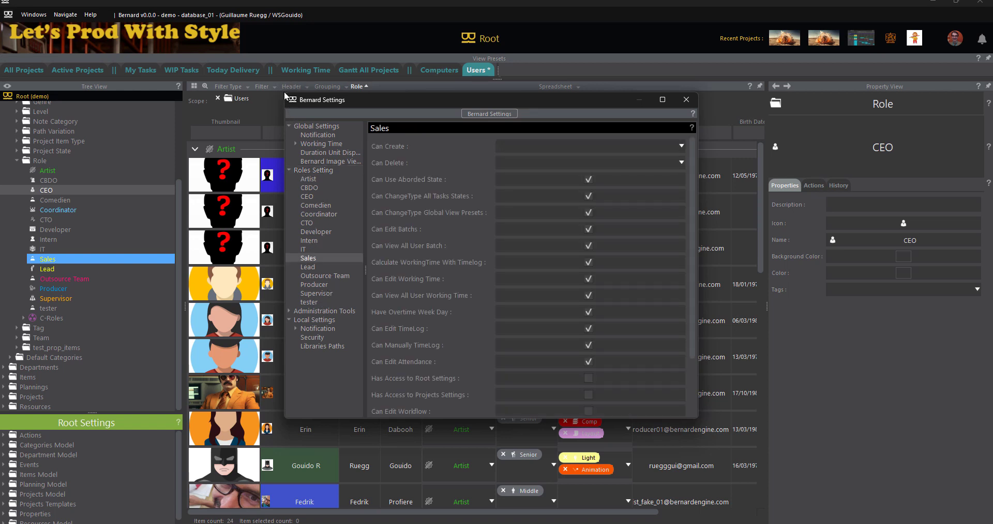
{"action": "left_click_drag", "start_coordinate": [285, 93], "coordinate": [174, 74]}
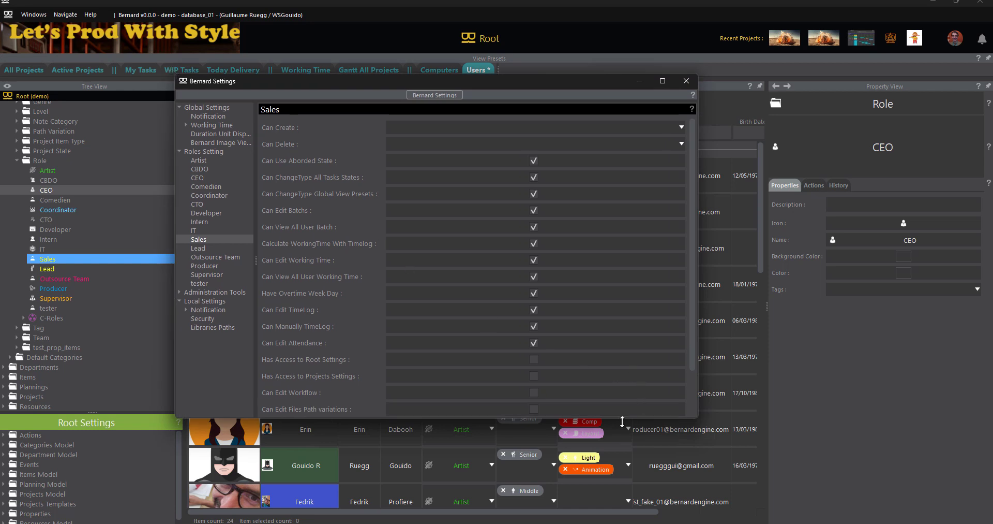
{"action": "left_click_drag", "start_coordinate": [623, 421], "coordinate": [634, 485]}
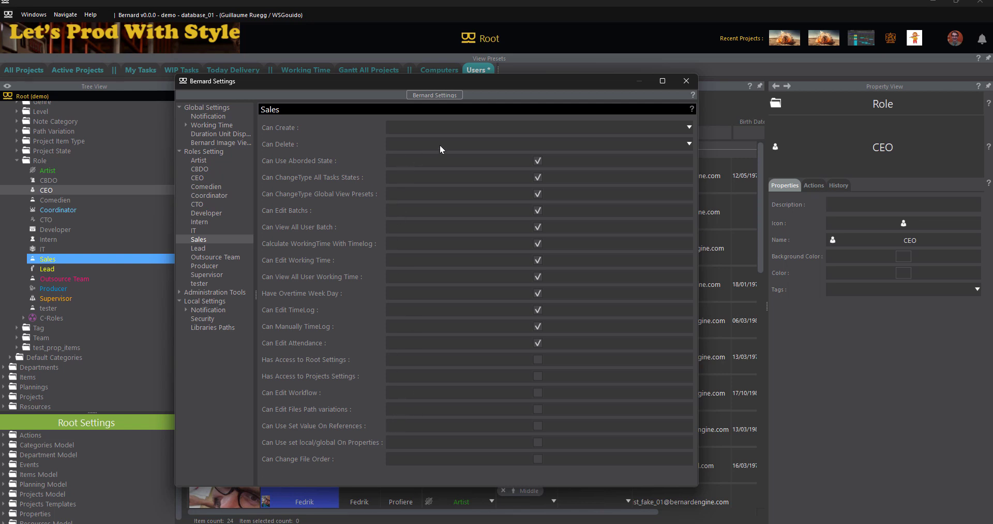
Step: Examine which object types can be chosen for the Sales role's Can Create and Can Delete permissions
{"action": "left_click", "coordinate": [687, 129]}
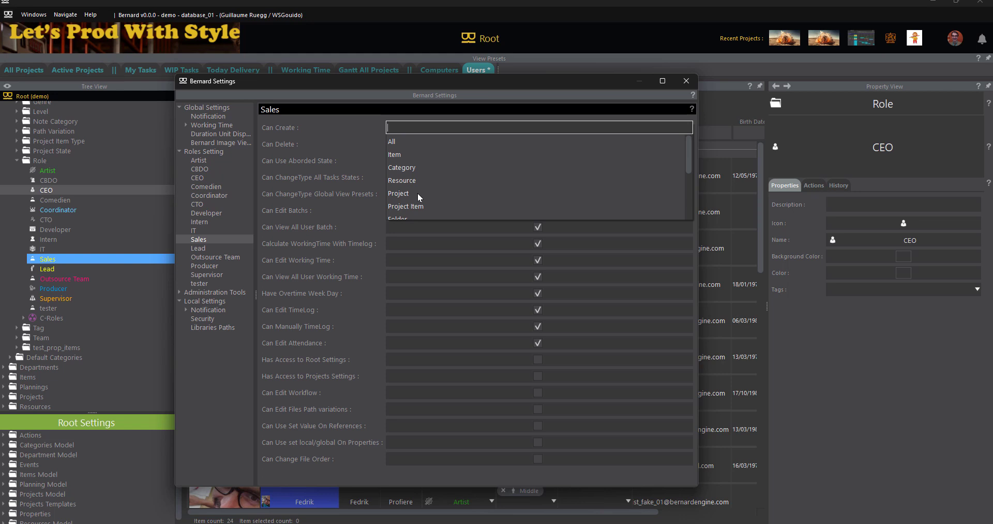
{"action": "scroll", "coordinate": [410, 163], "scroll_direction": "down", "scroll_amount": 3}
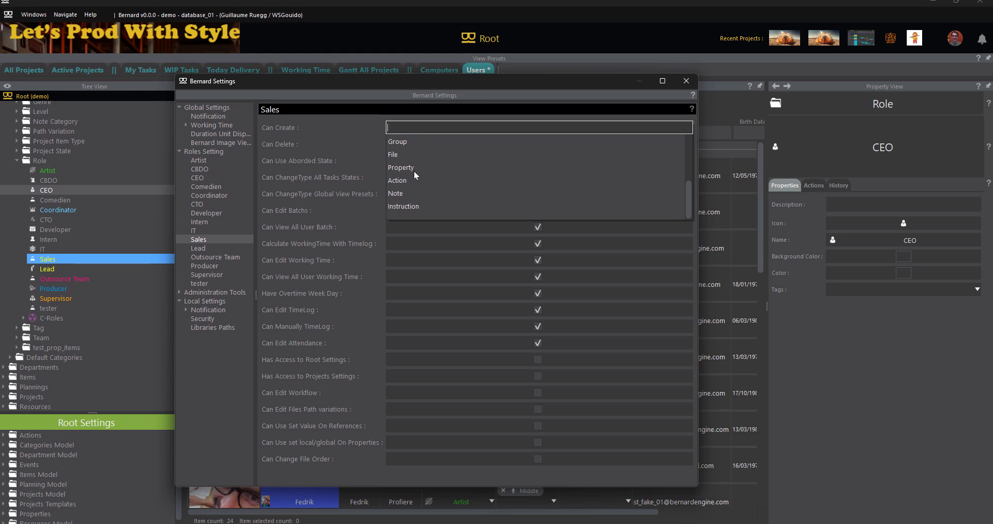
{"action": "scroll", "coordinate": [413, 171], "scroll_direction": "up", "scroll_amount": 4}
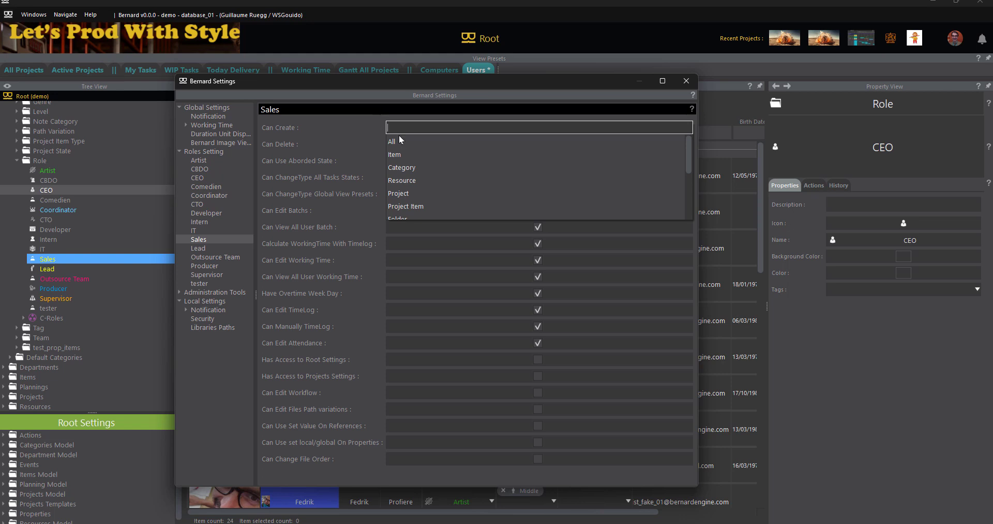
{"action": "left_click", "coordinate": [363, 152]}
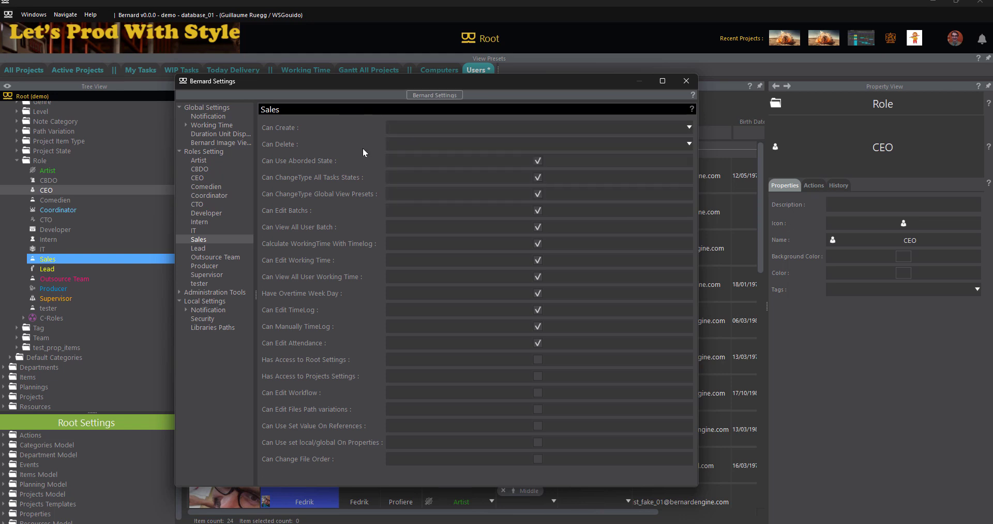
{"action": "left_click", "coordinate": [438, 145]}
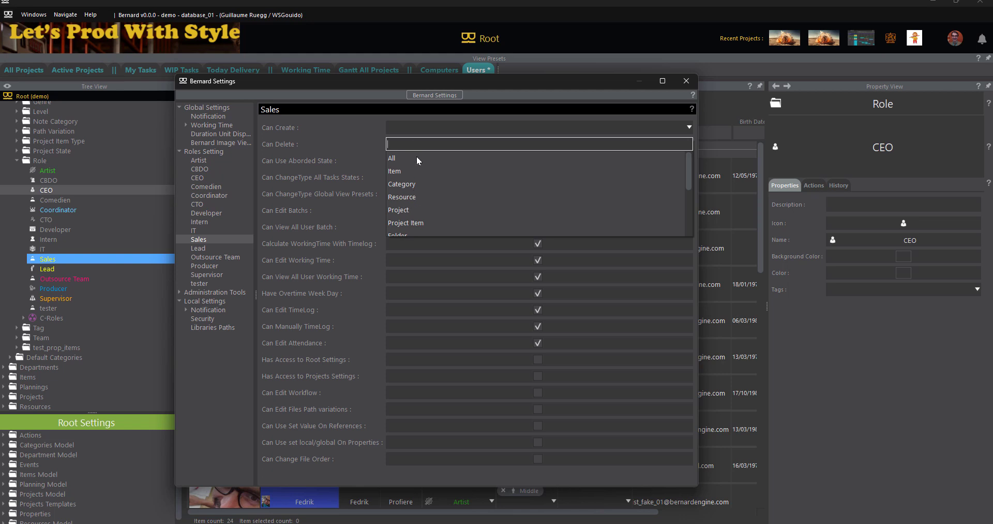
{"action": "scroll", "coordinate": [439, 188], "scroll_direction": "down", "scroll_amount": 2}
{"action": "scroll", "coordinate": [439, 188], "scroll_direction": "up", "scroll_amount": 2}
{"action": "scroll", "coordinate": [438, 187], "scroll_direction": "down", "scroll_amount": 2}
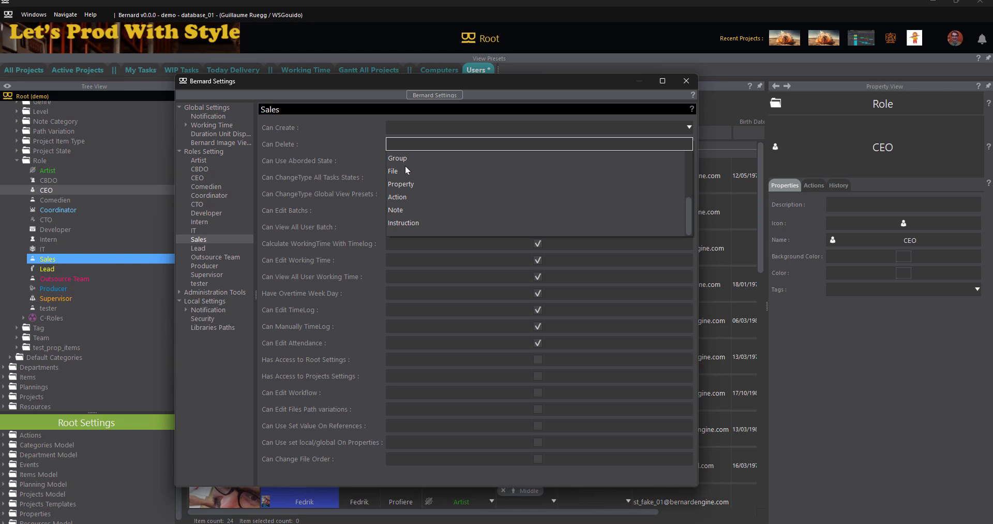
{"action": "scroll", "coordinate": [419, 198], "scroll_direction": "up", "scroll_amount": 2}
{"action": "left_click", "coordinate": [340, 138]}
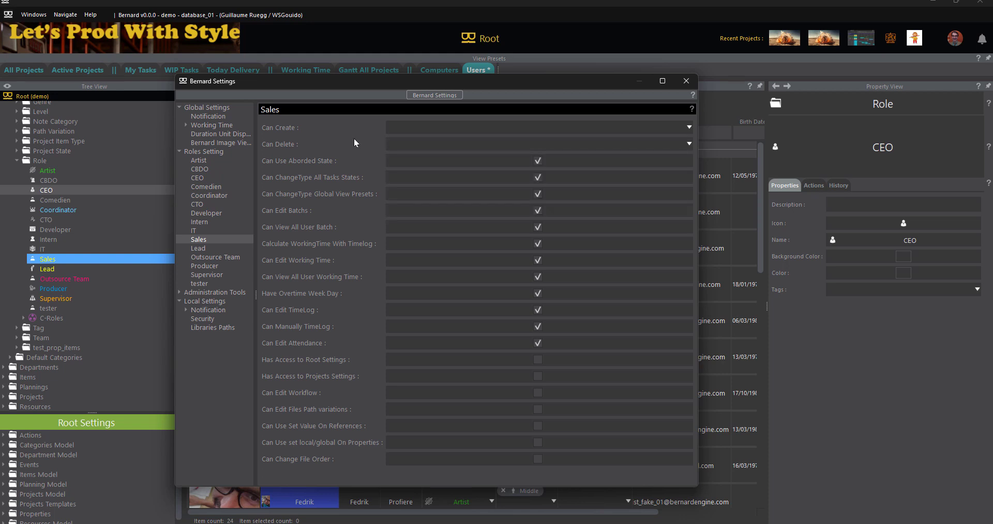
Step: Allow the Sales role to create objects of type Item
{"action": "left_click", "coordinate": [412, 129]}
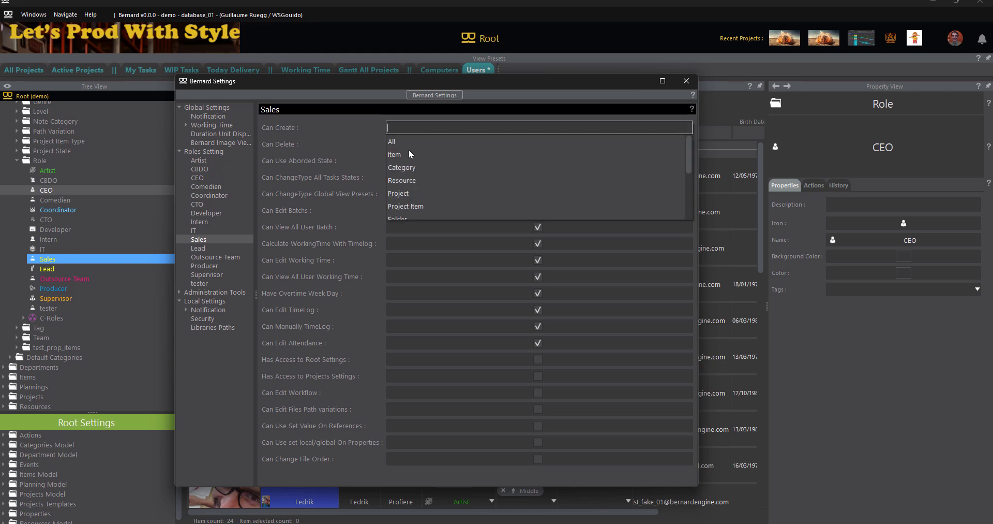
{"action": "left_click", "coordinate": [405, 152]}
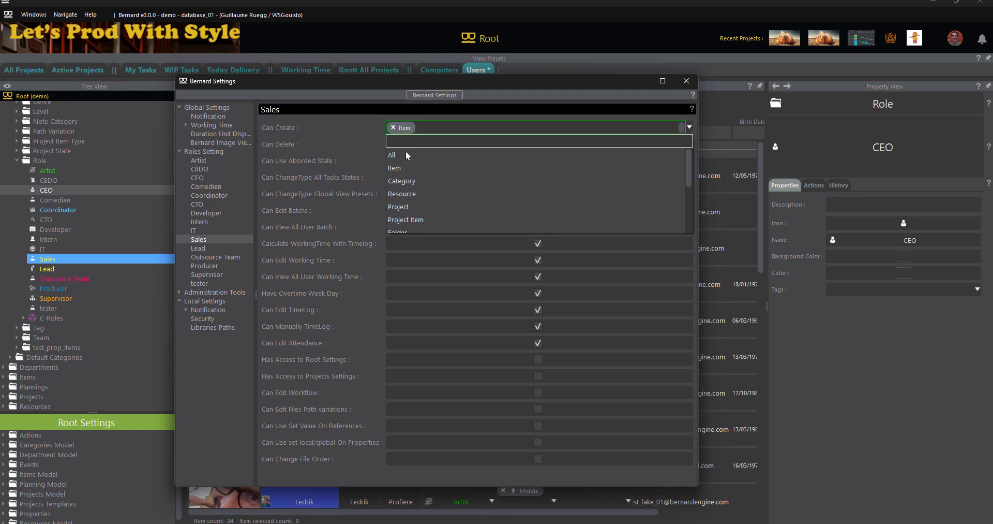
{"action": "left_click", "coordinate": [352, 122]}
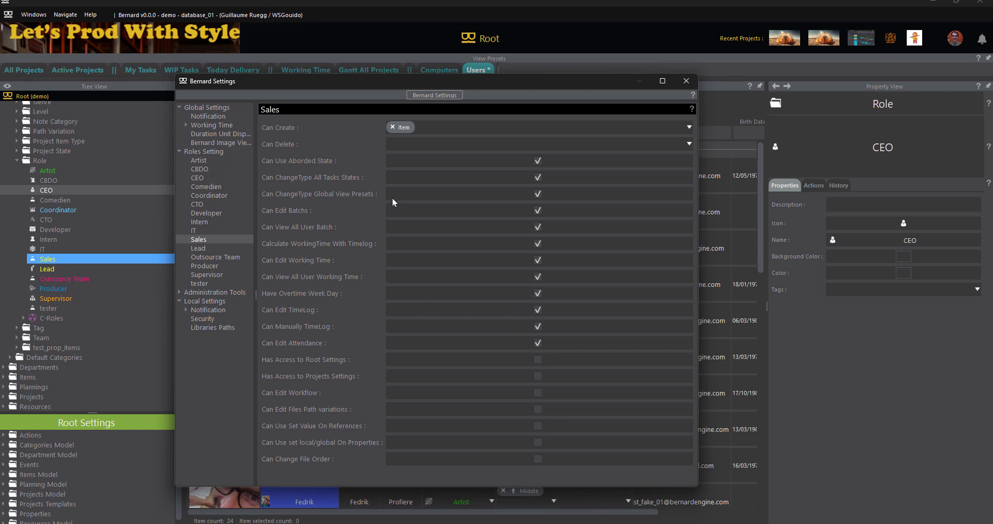
Step: Remove Item from the Sales role's Can Create permission and close the Bernard settings
{"action": "left_click", "coordinate": [393, 127]}
{"action": "left_click", "coordinate": [687, 82]}
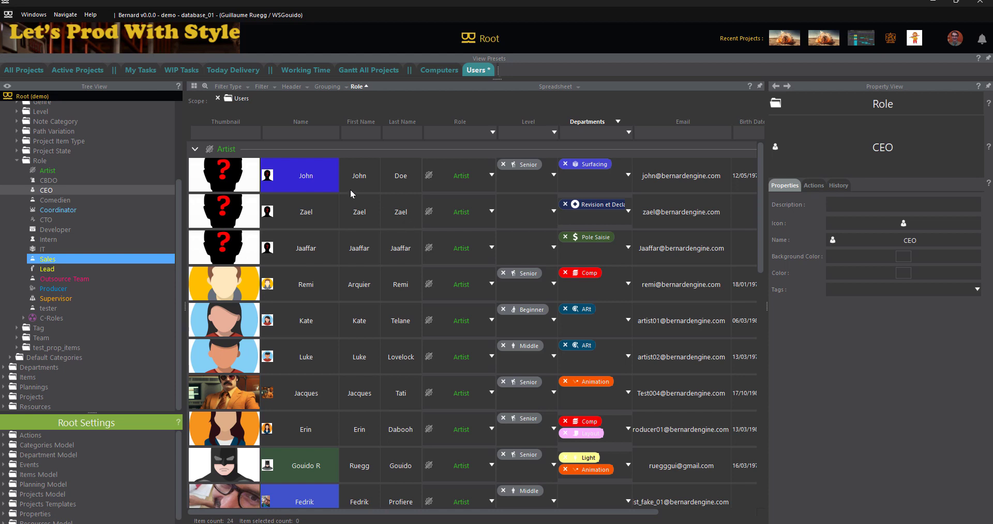
Step: Open the Explosion project, select the Cosmonaut asset and reveal its Property View beside the spreadsheet
{"action": "left_click", "coordinate": [787, 37]}
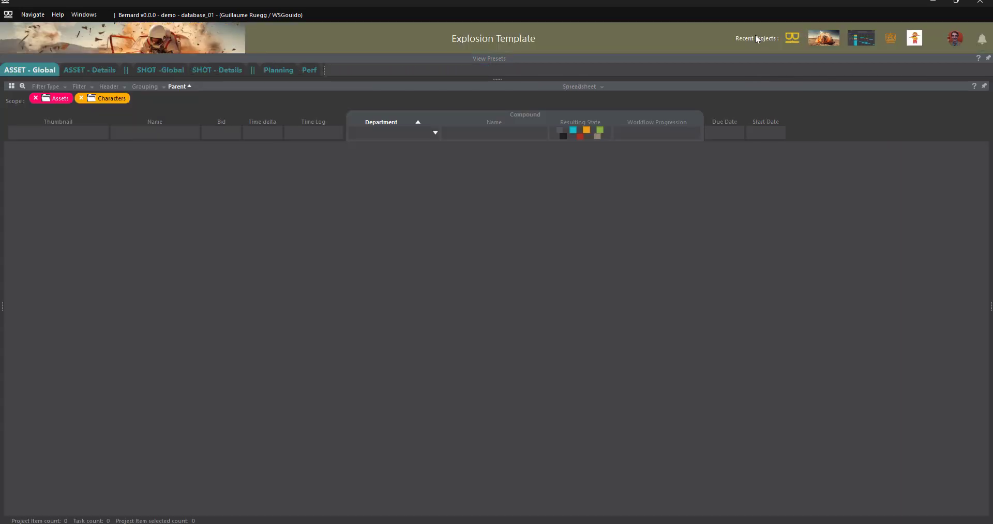
{"action": "left_click", "coordinate": [834, 39]}
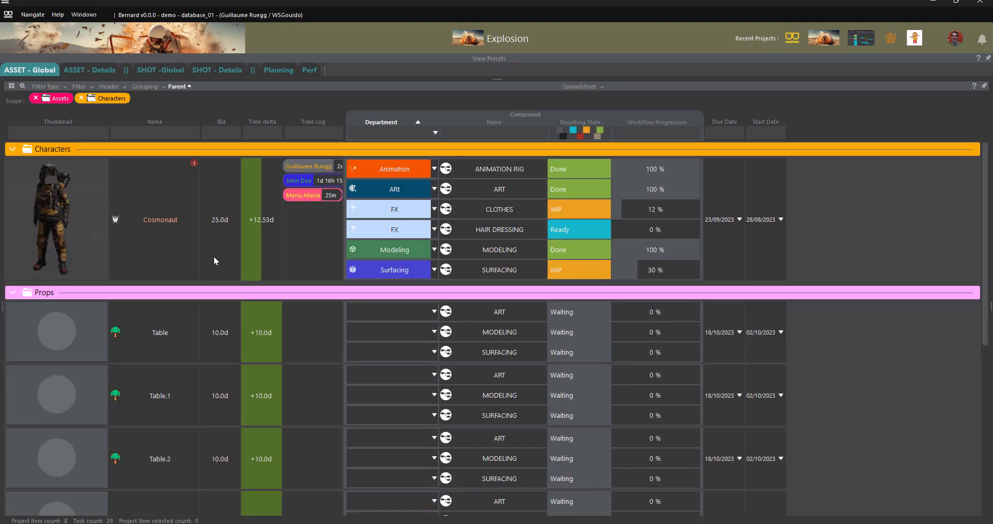
{"action": "left_click", "coordinate": [163, 257]}
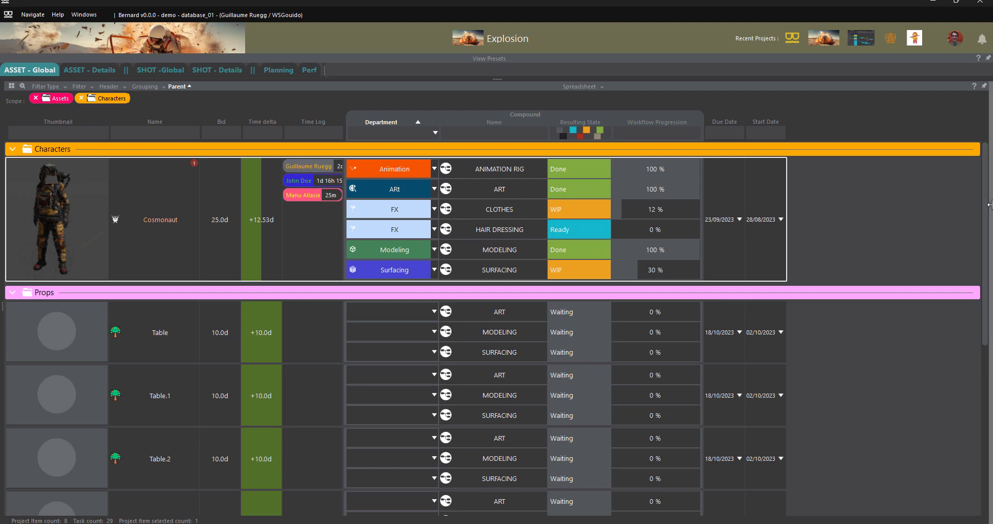
{"action": "left_click_drag", "start_coordinate": [904, 214], "coordinate": [721, 227]}
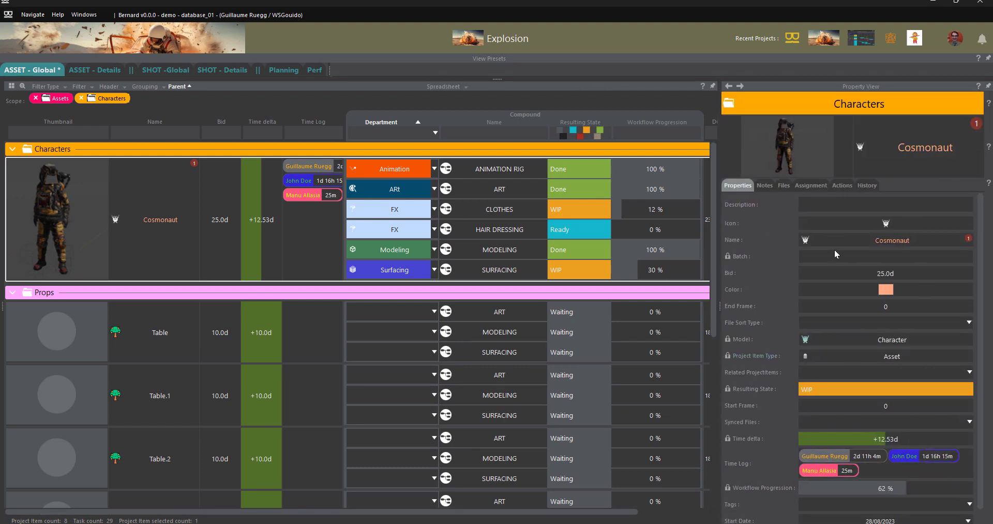
Step: Open the definition of the Bid property from the Cosmonaut asset's properties
{"action": "right_click", "coordinate": [734, 277]}
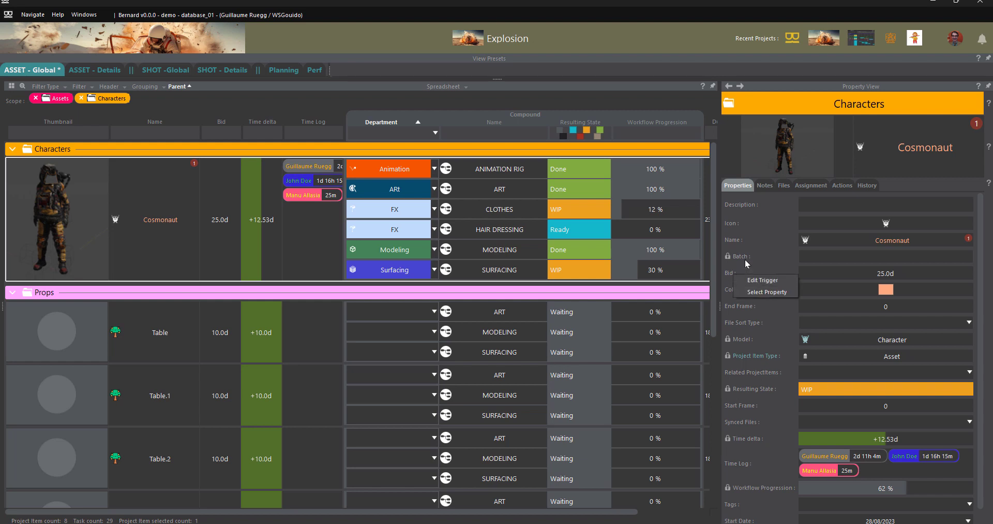
{"action": "left_click", "coordinate": [739, 269]}
{"action": "right_click", "coordinate": [731, 275]}
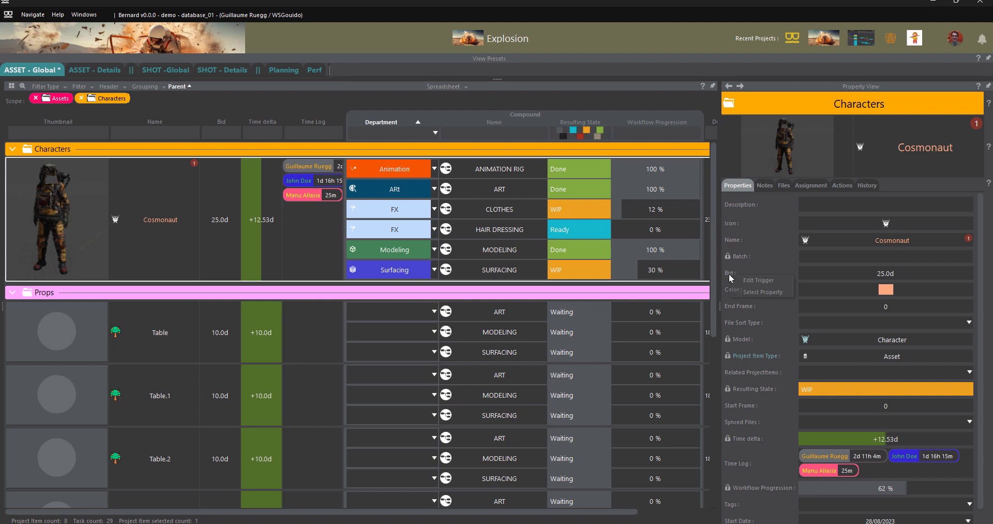
{"action": "left_click", "coordinate": [749, 292]}
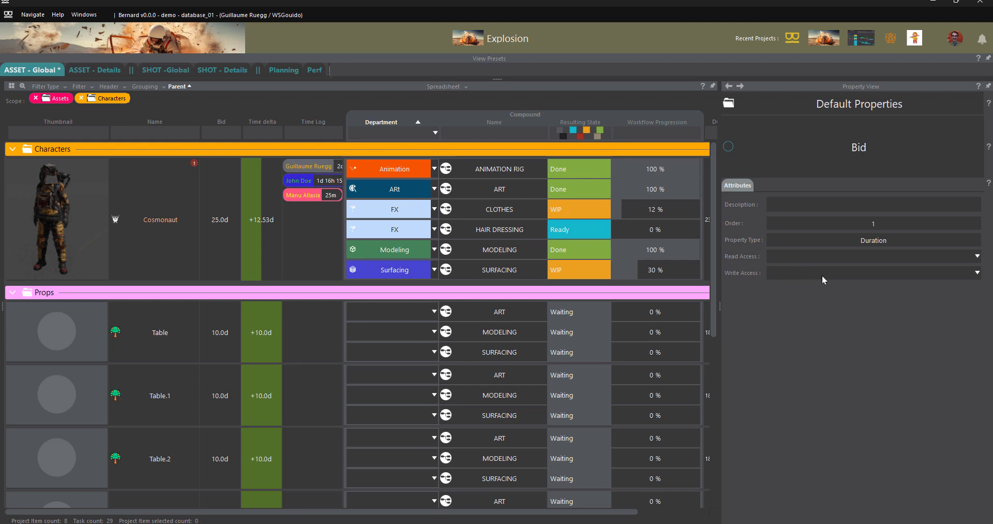
Step: Give the Artist role read access and the Producer role write access to the Bid property
{"action": "left_click", "coordinate": [975, 257]}
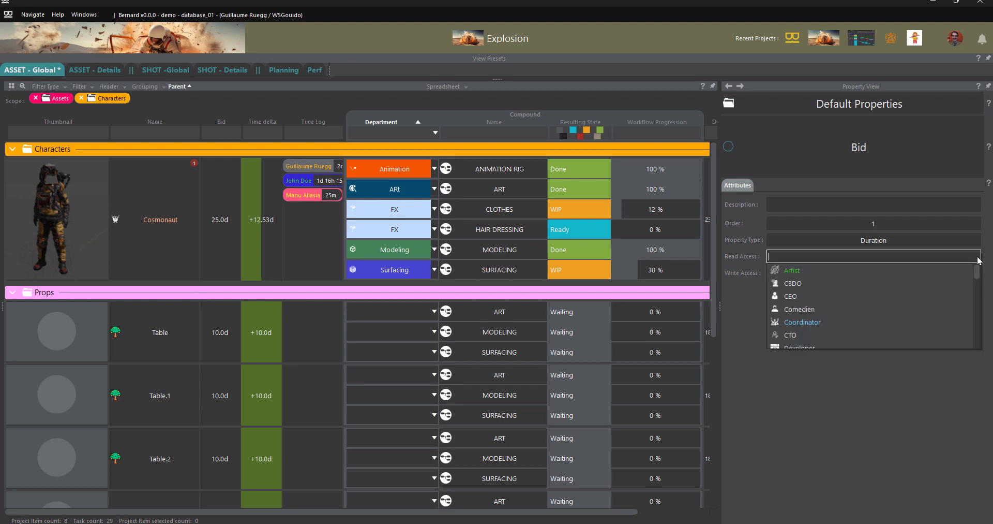
{"action": "left_click", "coordinate": [809, 271]}
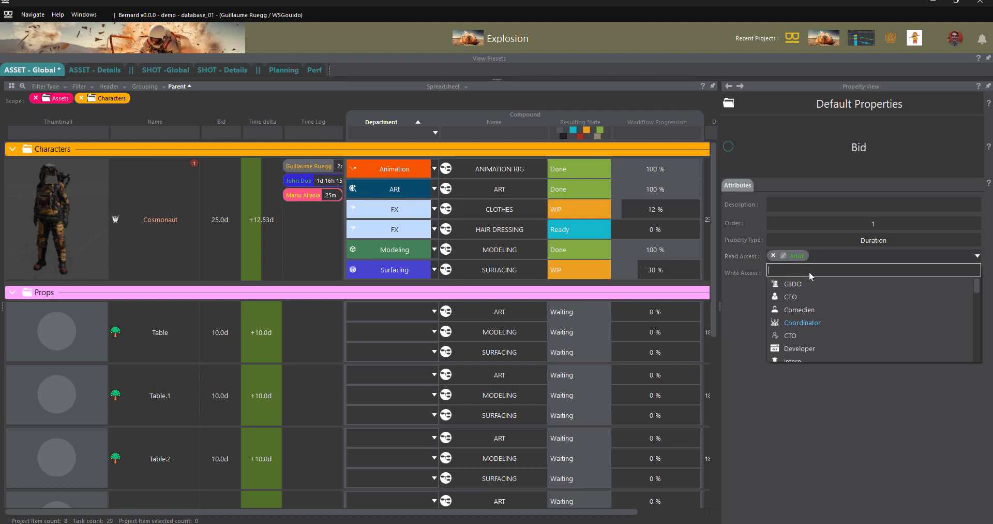
{"action": "left_click", "coordinate": [735, 327]}
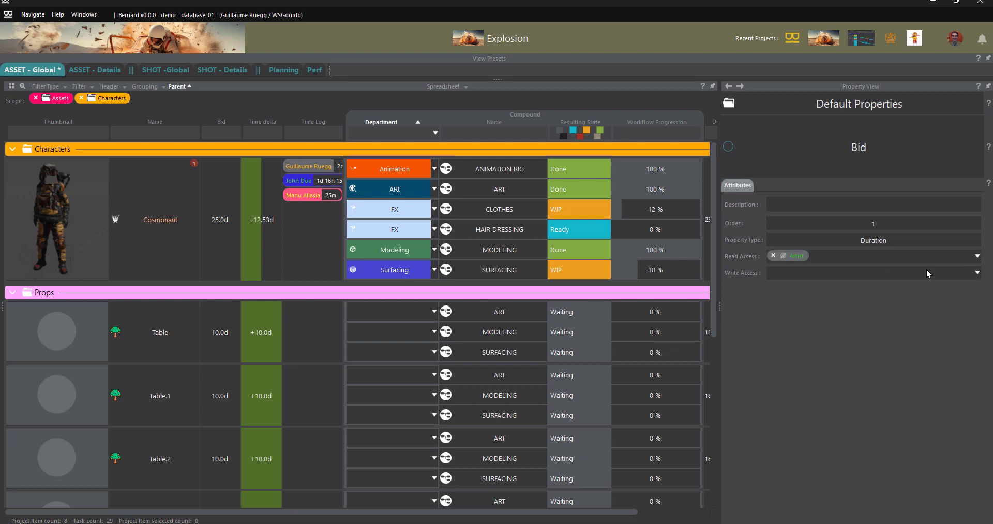
{"action": "left_click", "coordinate": [974, 273]}
{"action": "scroll", "coordinate": [823, 340], "scroll_direction": "down", "scroll_amount": 2}
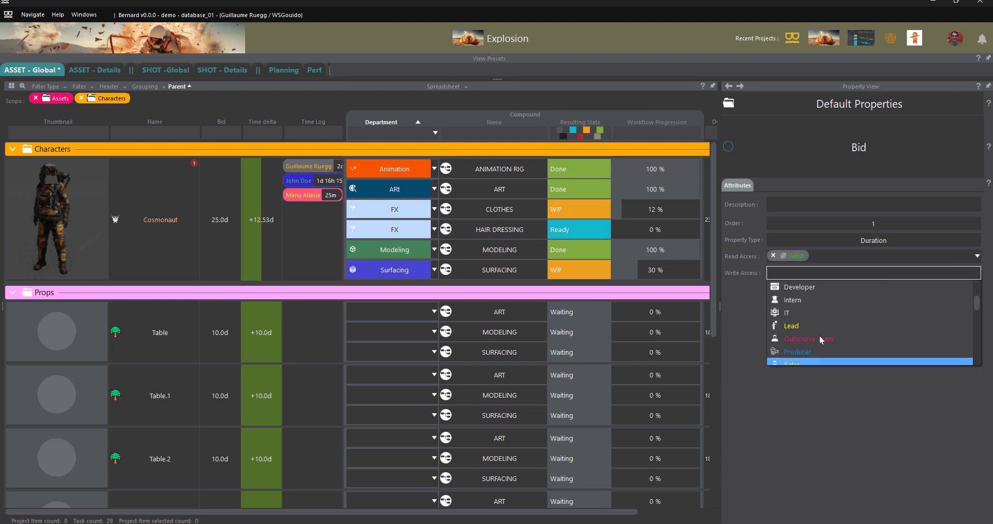
{"action": "left_click", "coordinate": [808, 352]}
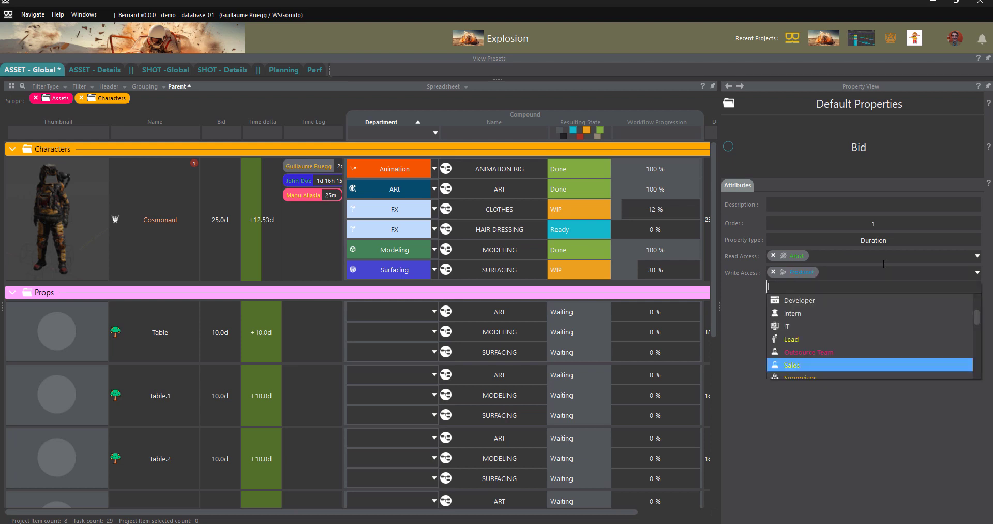
Step: Check which roles and individual users can be given read access to the Bid property
{"action": "left_click", "coordinate": [978, 259]}
{"action": "left_click", "coordinate": [978, 258]}
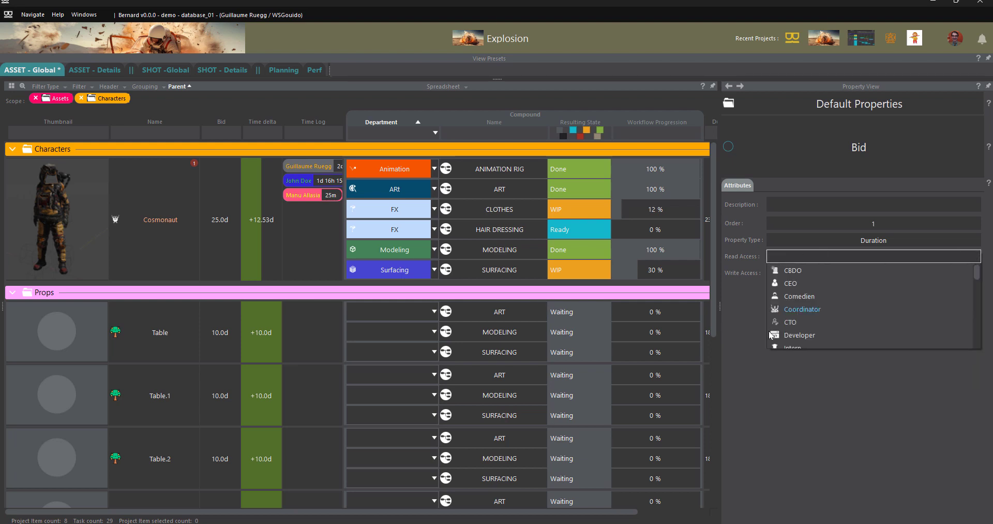
{"action": "scroll", "coordinate": [818, 320], "scroll_direction": "down", "scroll_amount": 10}
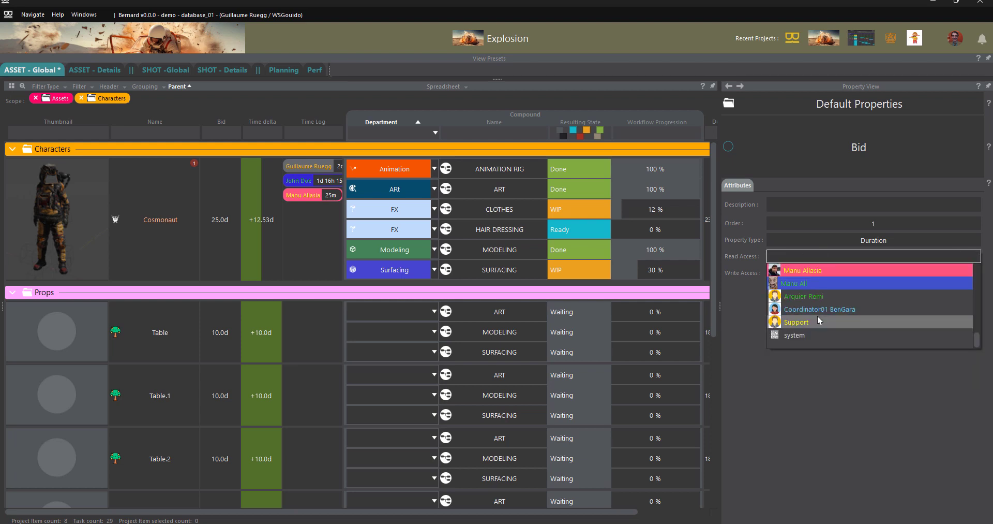
{"action": "scroll", "coordinate": [819, 320], "scroll_direction": "up", "scroll_amount": 5}
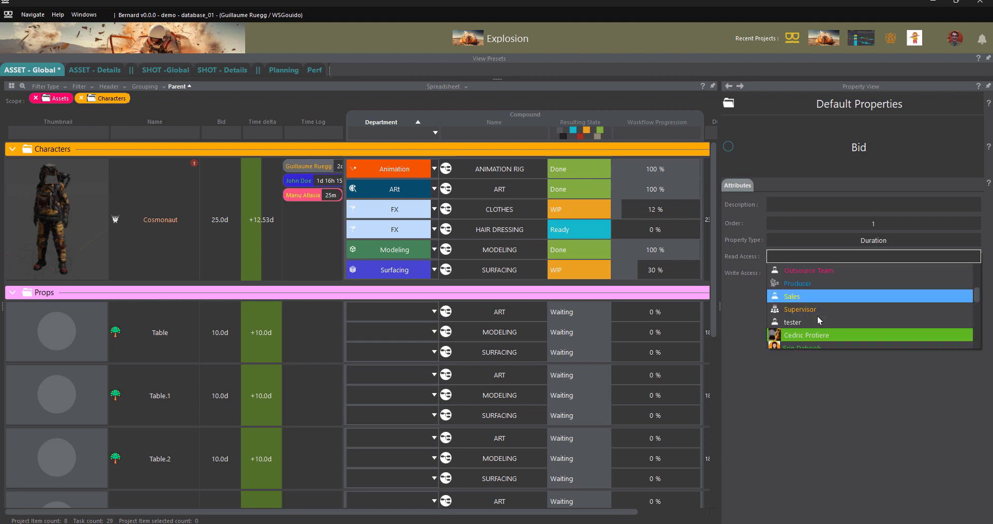
{"action": "scroll", "coordinate": [799, 286], "scroll_direction": "up", "scroll_amount": 5}
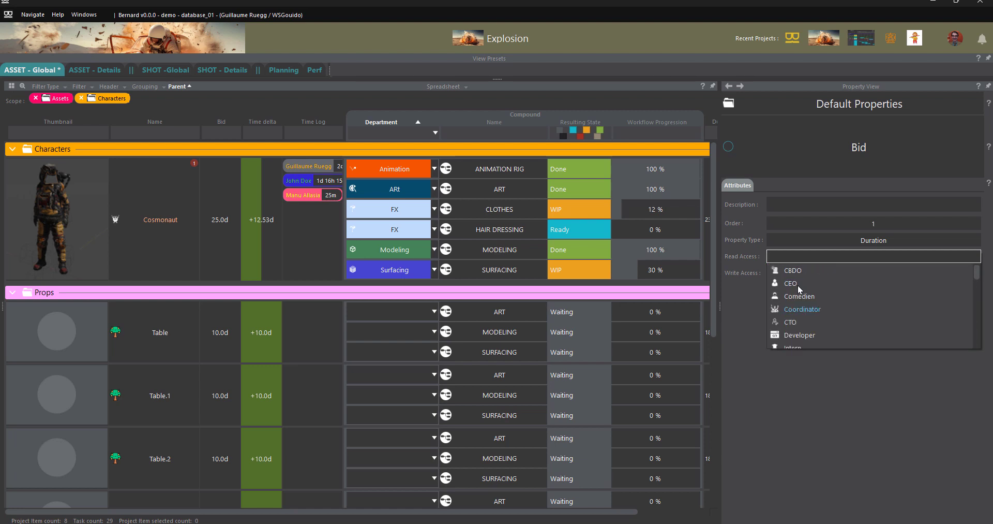
{"action": "left_click", "coordinate": [754, 306]}
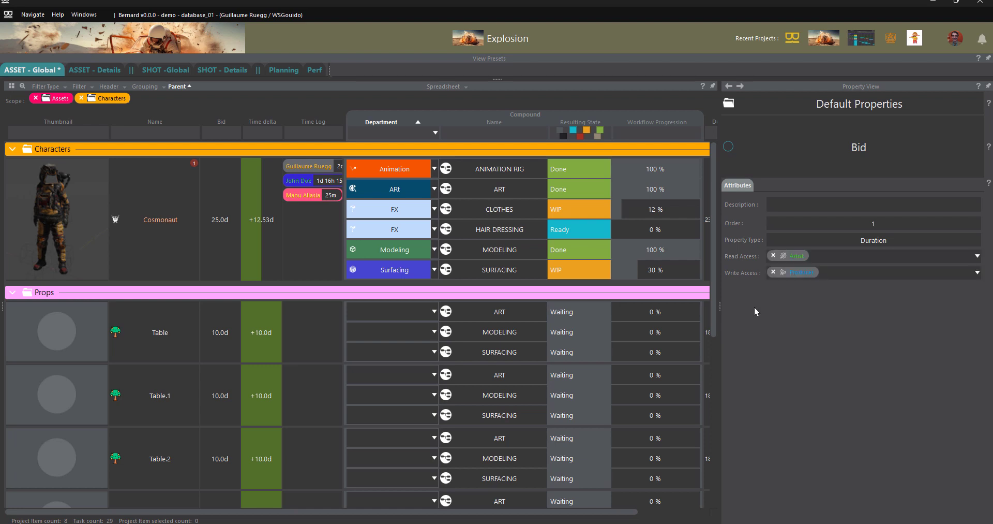
Step: Reset the Bid property's read access and grant it to Artist, Coordinator, CTO, Lead, Producer and Supervisor
{"action": "left_click", "coordinate": [774, 256]}
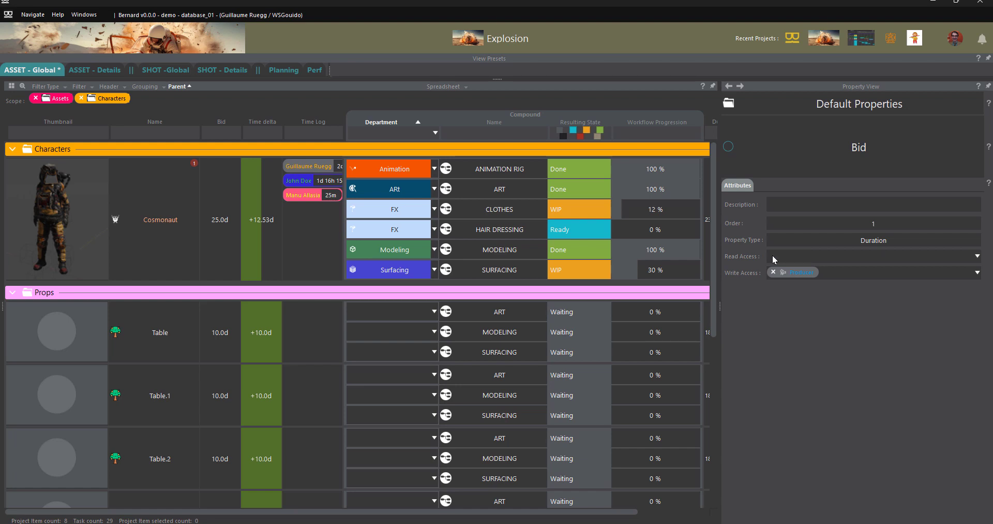
{"action": "left_click", "coordinate": [975, 256]}
{"action": "left_click", "coordinate": [824, 269]}
{"action": "left_click", "coordinate": [822, 269]}
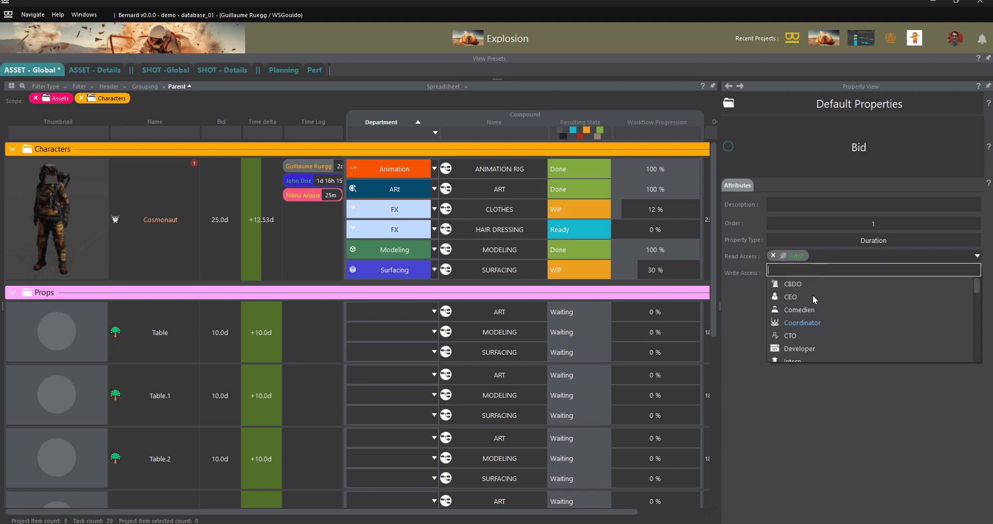
{"action": "left_click", "coordinate": [816, 323]}
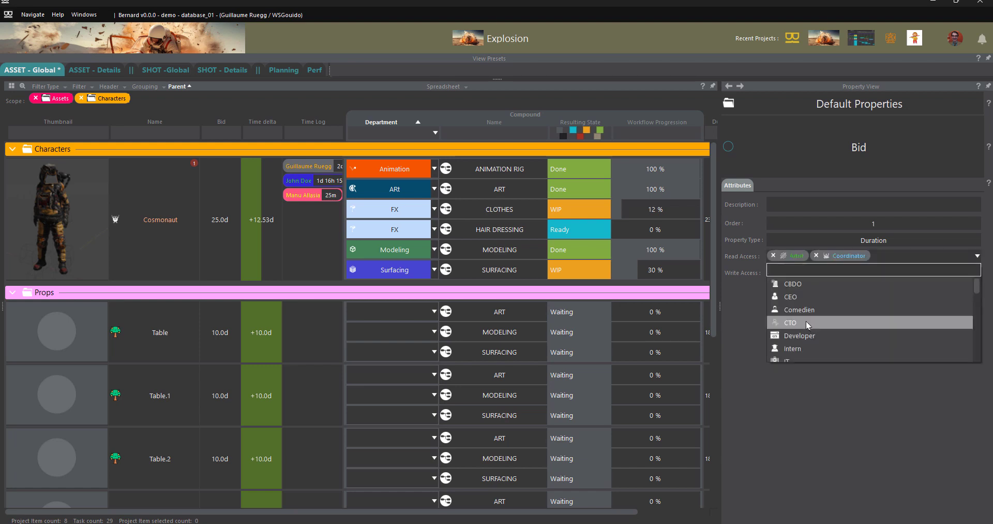
{"action": "left_click", "coordinate": [810, 323]}
{"action": "scroll", "coordinate": [804, 345], "scroll_direction": "down", "scroll_amount": 2}
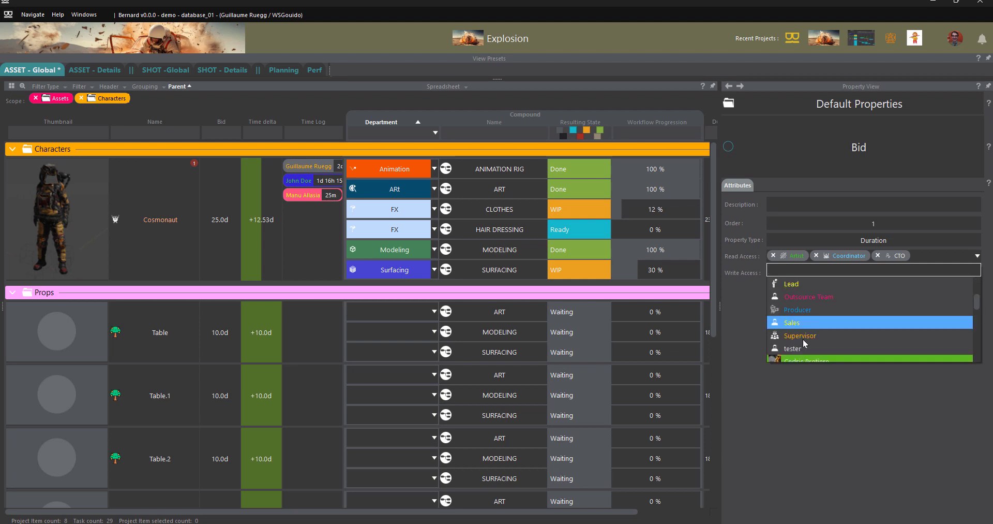
{"action": "left_click", "coordinate": [801, 285]}
{"action": "left_click", "coordinate": [805, 300]}
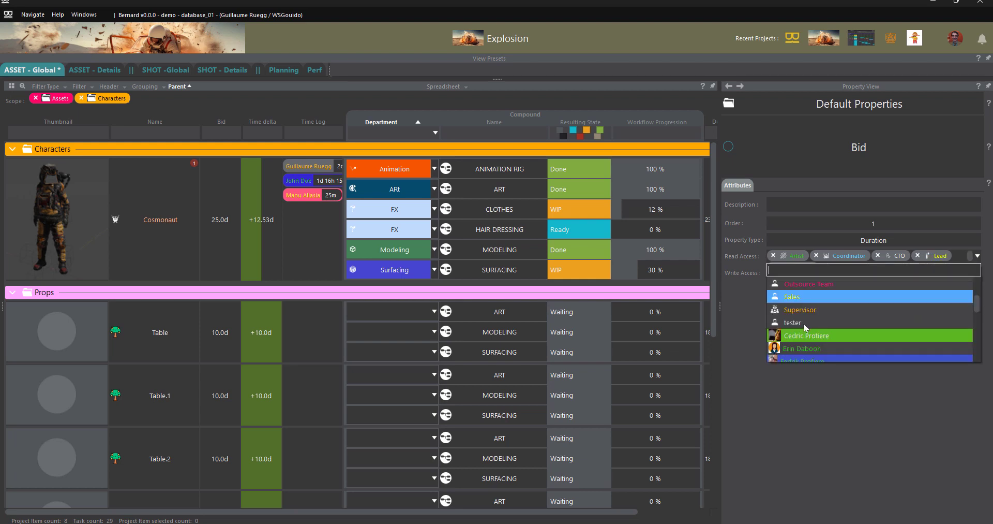
{"action": "left_click", "coordinate": [805, 311]}
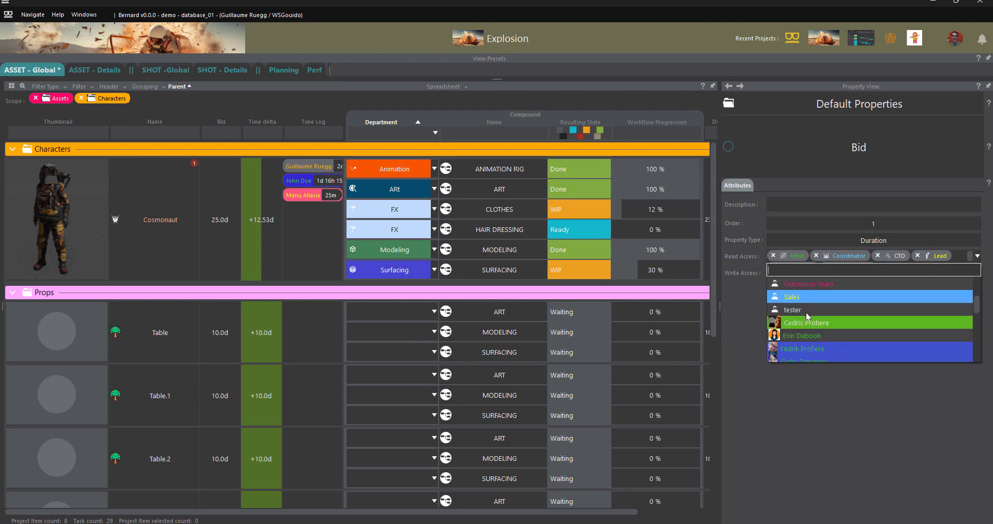
{"action": "left_click", "coordinate": [789, 405]}
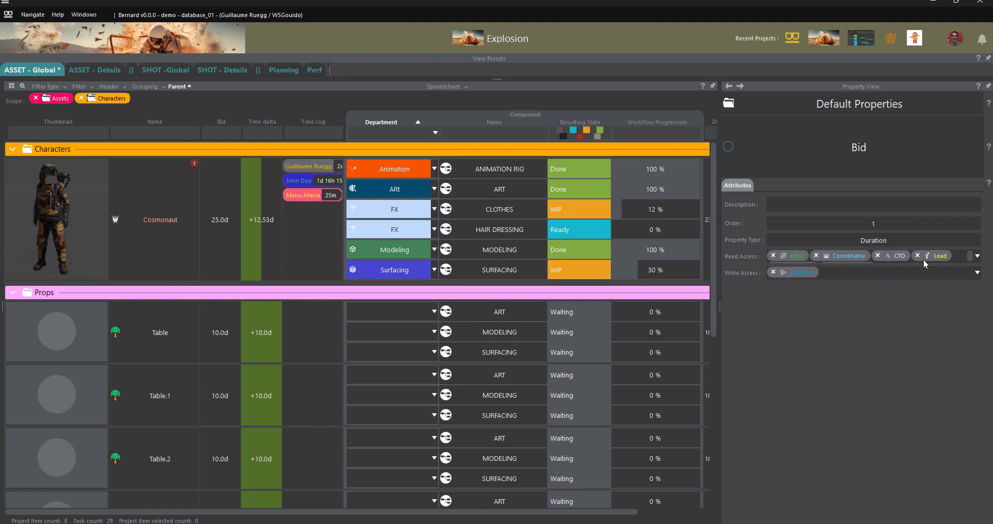
Step: Clear all roles from the Bid property's write access and read access
{"action": "left_click", "coordinate": [773, 272]}
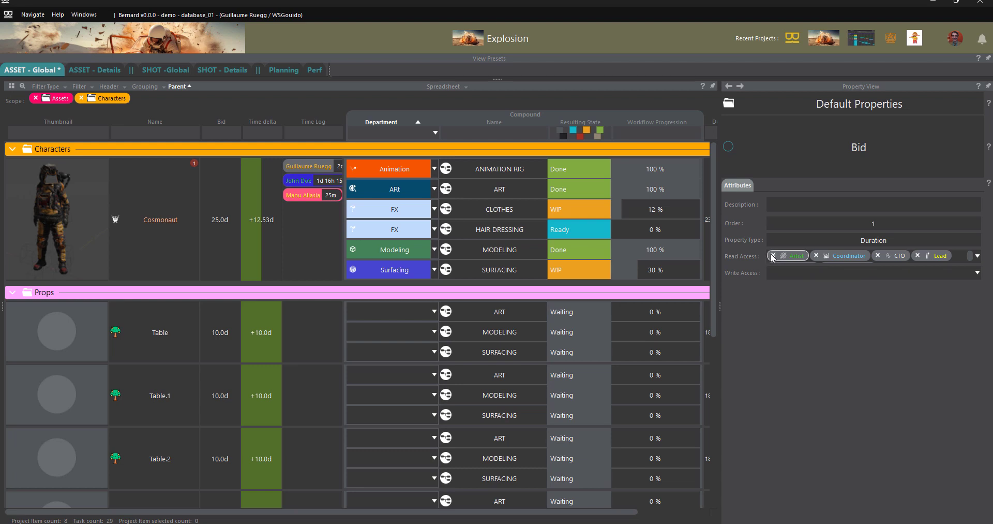
{"action": "left_click", "coordinate": [773, 257]}
{"action": "left_click", "coordinate": [773, 257]}
{"action": "left_click", "coordinate": [773, 257]}
{"action": "left_click", "coordinate": [773, 258]}
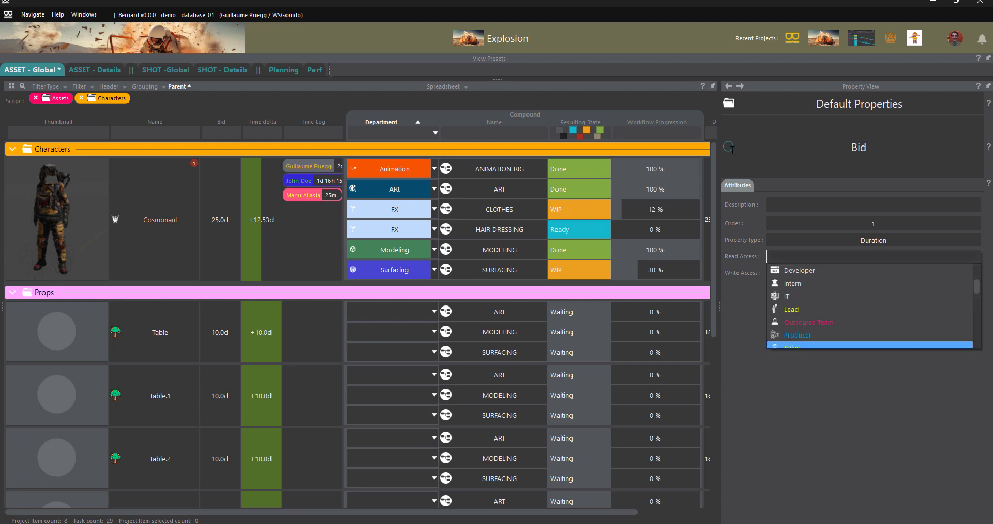
Step: Inspect the read and write access of the Model and Time delta properties, and return to the Cosmonaut's properties
{"action": "left_click", "coordinate": [729, 85]}
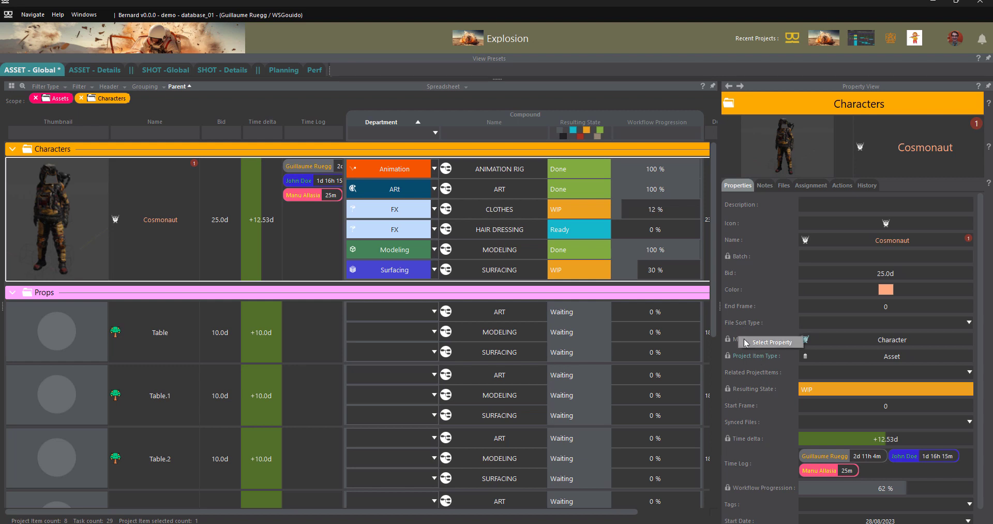
{"action": "left_click", "coordinate": [743, 339]}
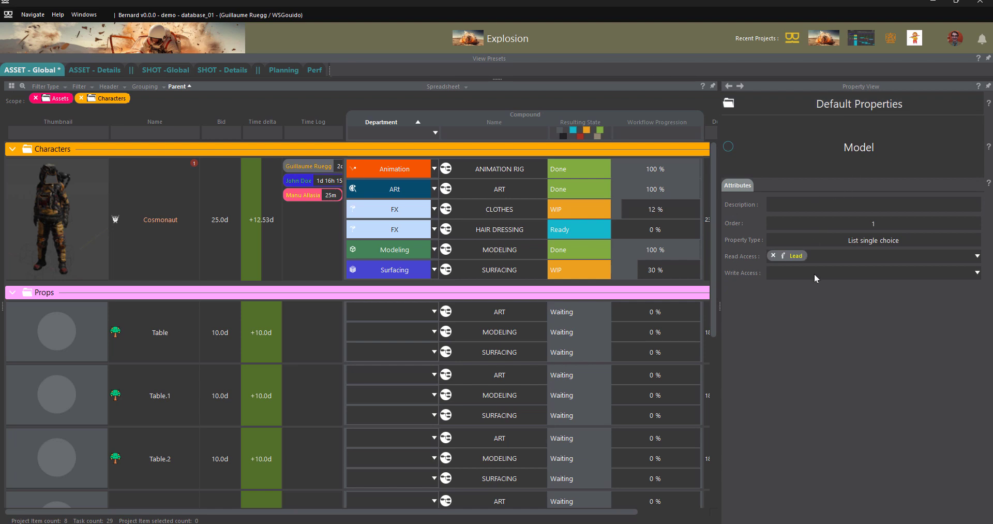
{"action": "left_click", "coordinate": [728, 87]}
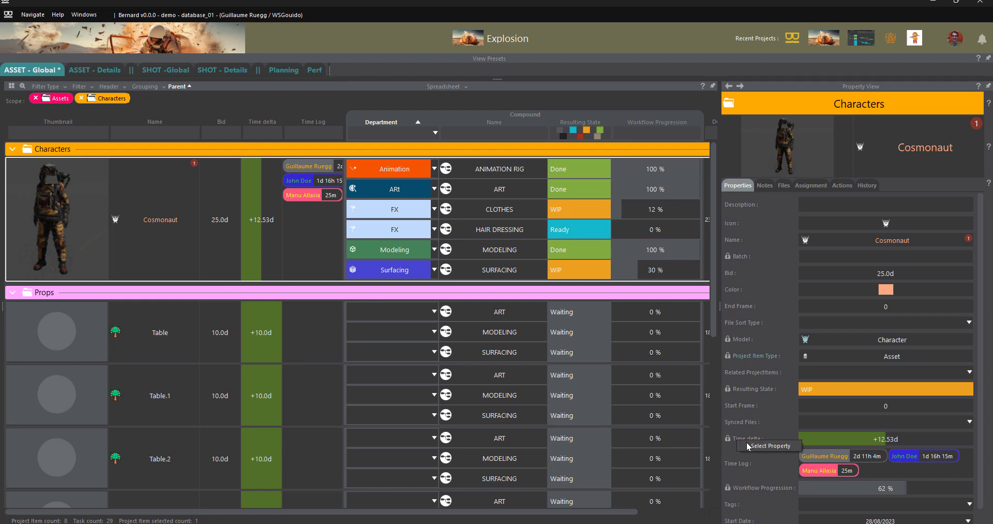
{"action": "left_click", "coordinate": [749, 441]}
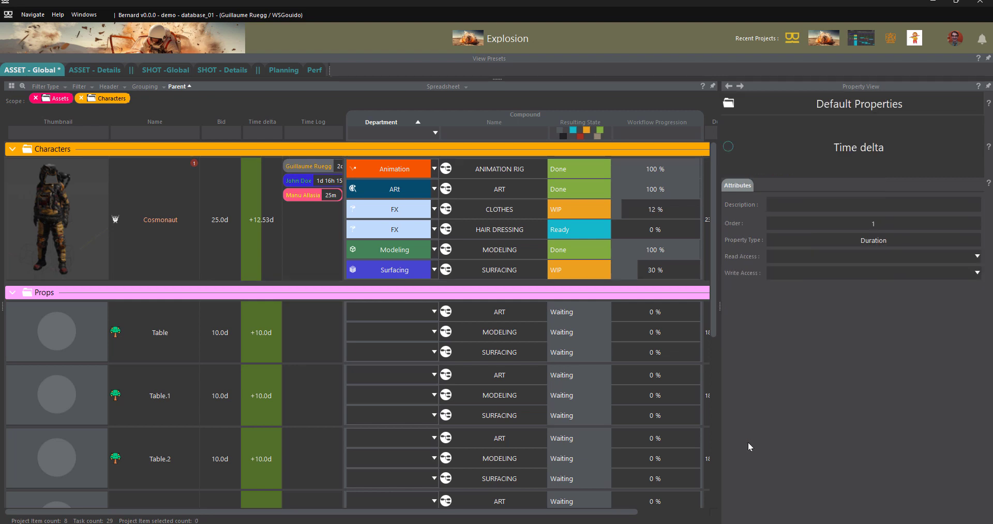
{"action": "left_click", "coordinate": [729, 86]}
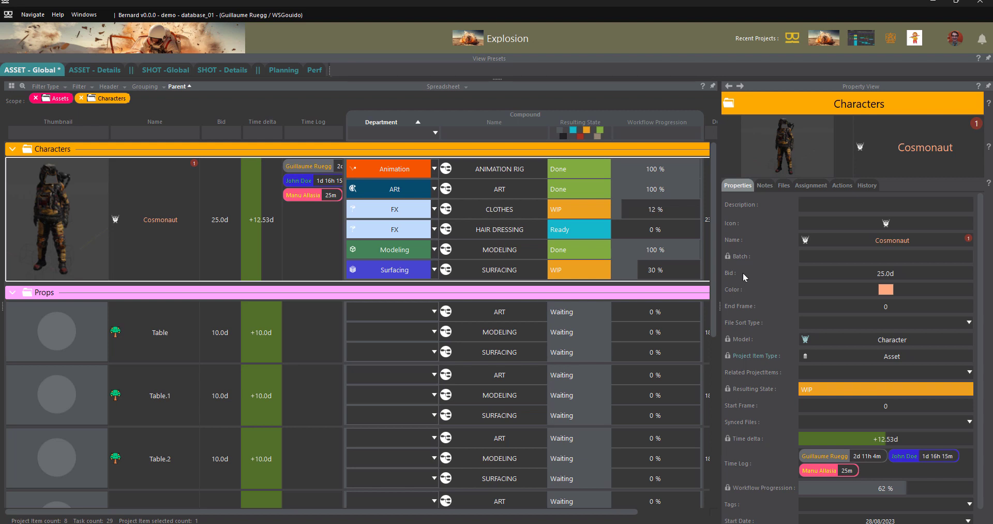
{"action": "scroll", "coordinate": [775, 256], "scroll_direction": "down", "scroll_amount": 1}
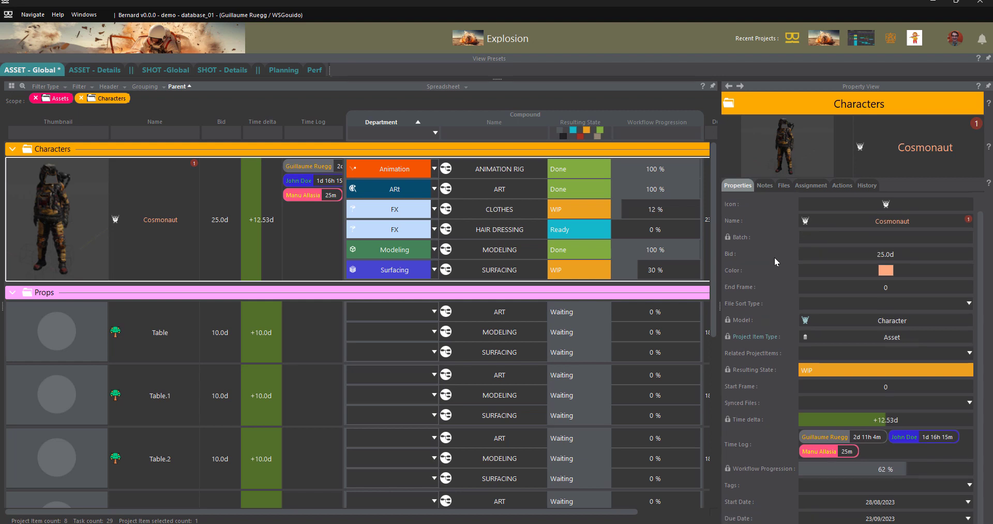
{"action": "scroll", "coordinate": [774, 372], "scroll_direction": "up", "scroll_amount": 1}
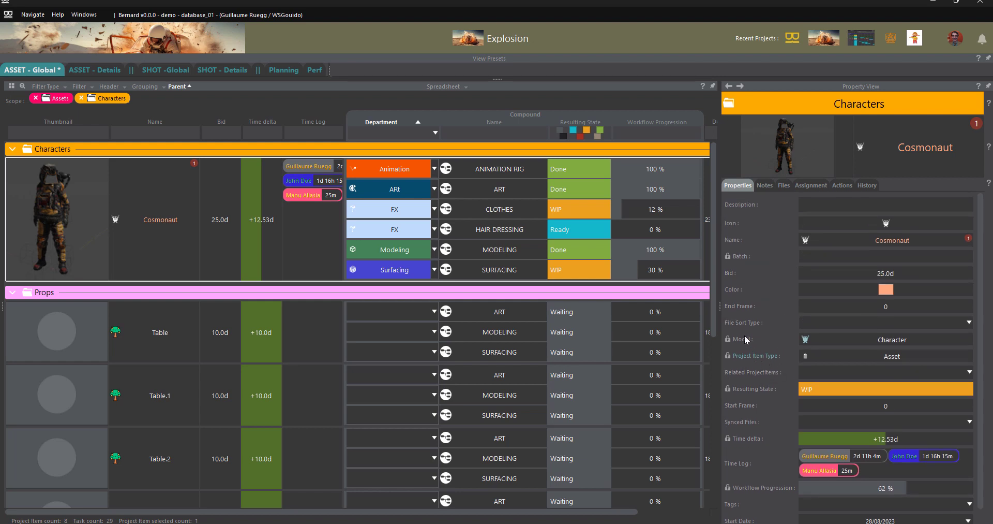